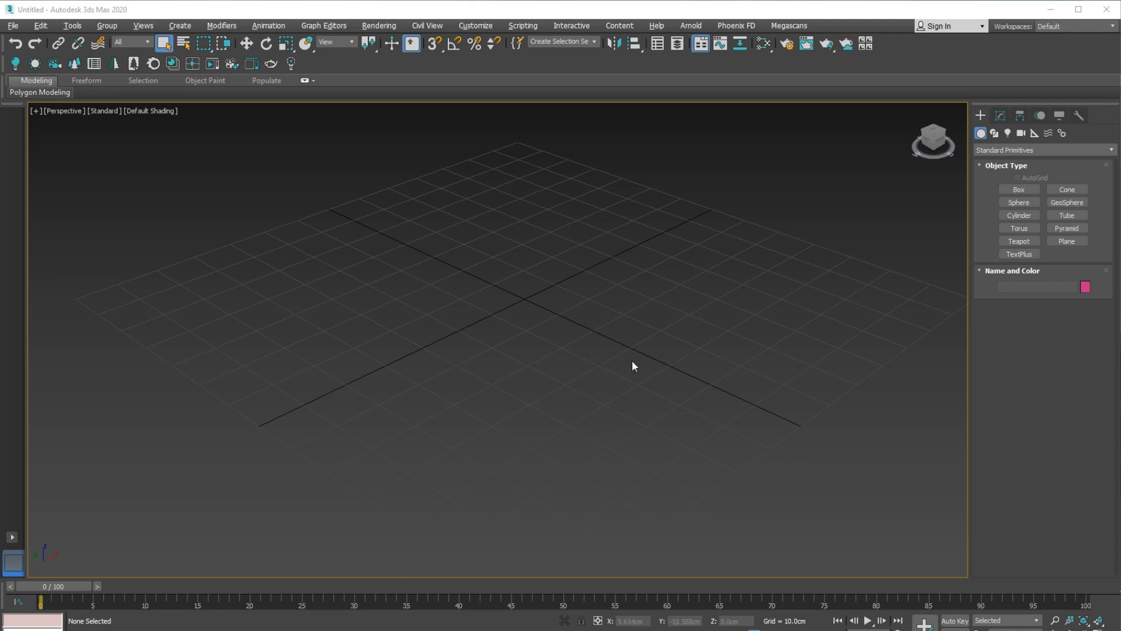
- Create a standard plane around the grid centre and set its length and width to 200 cm
click(1067, 240)
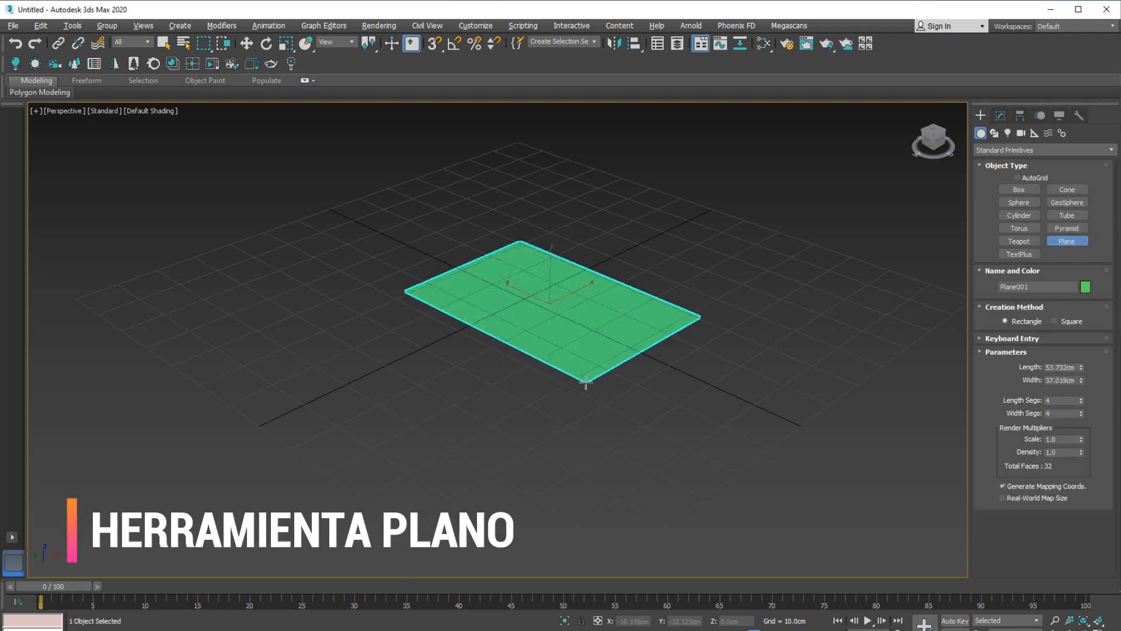
text(20)
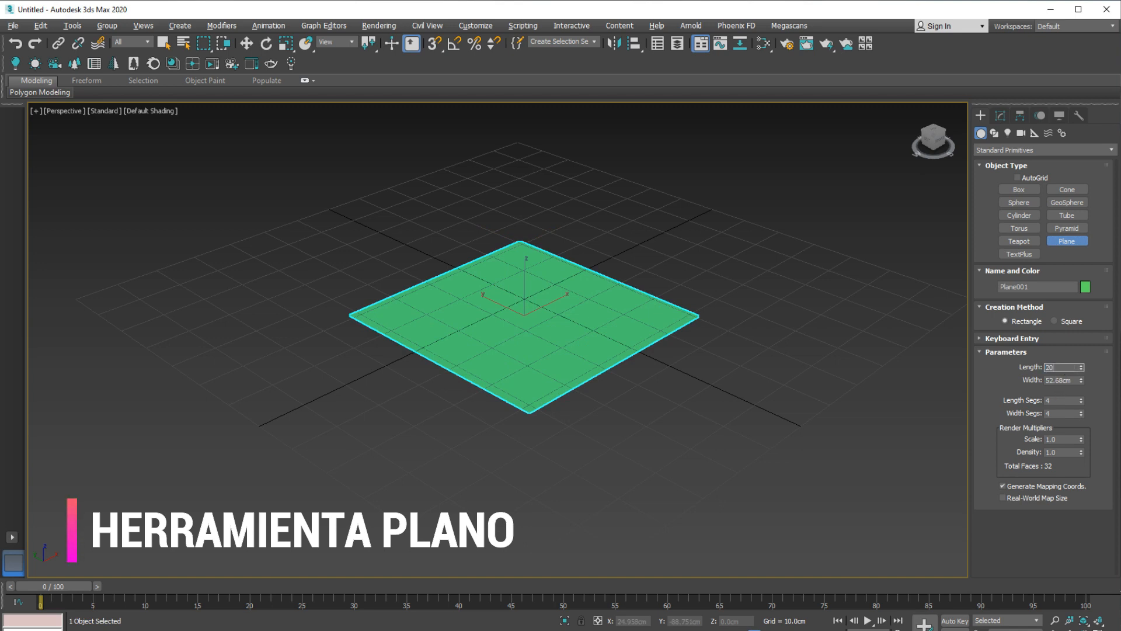
text(0)
key(Tab)
text(200)
key(Return)
scroll(562, 375, down, 6)
middle_drag(563, 376, 514, 367)
scroll(601, 380, up, 2)
- Switch to textures.com in the browser, close the open texture page and browse the concrete search results for suitable materials
key(alt+Tab)
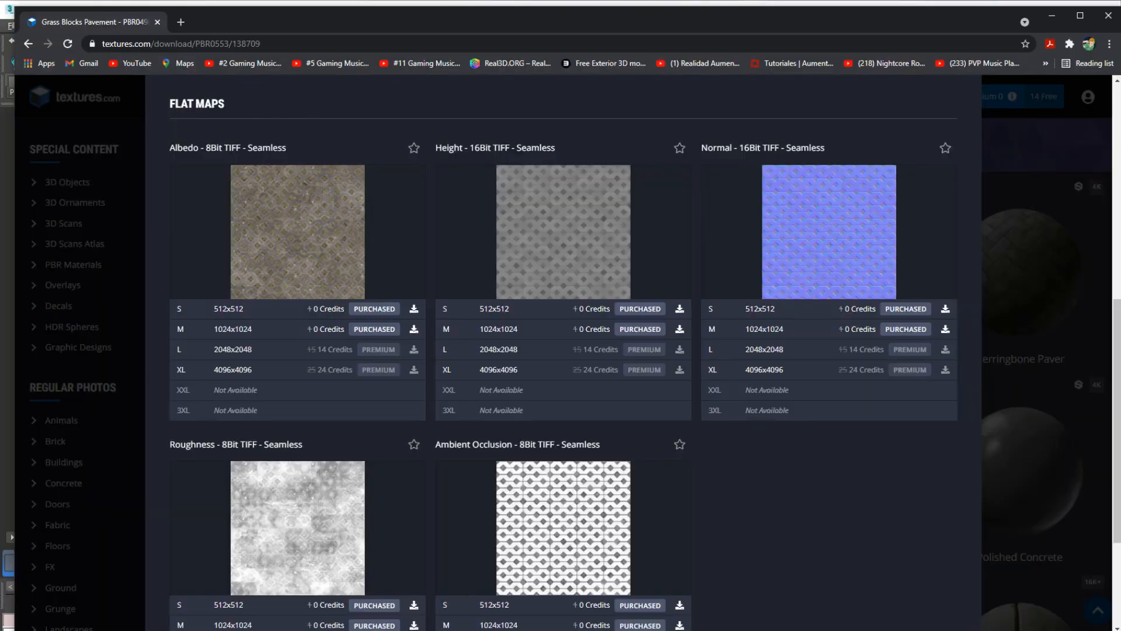
scroll(228, 123, up, 8)
click(942, 166)
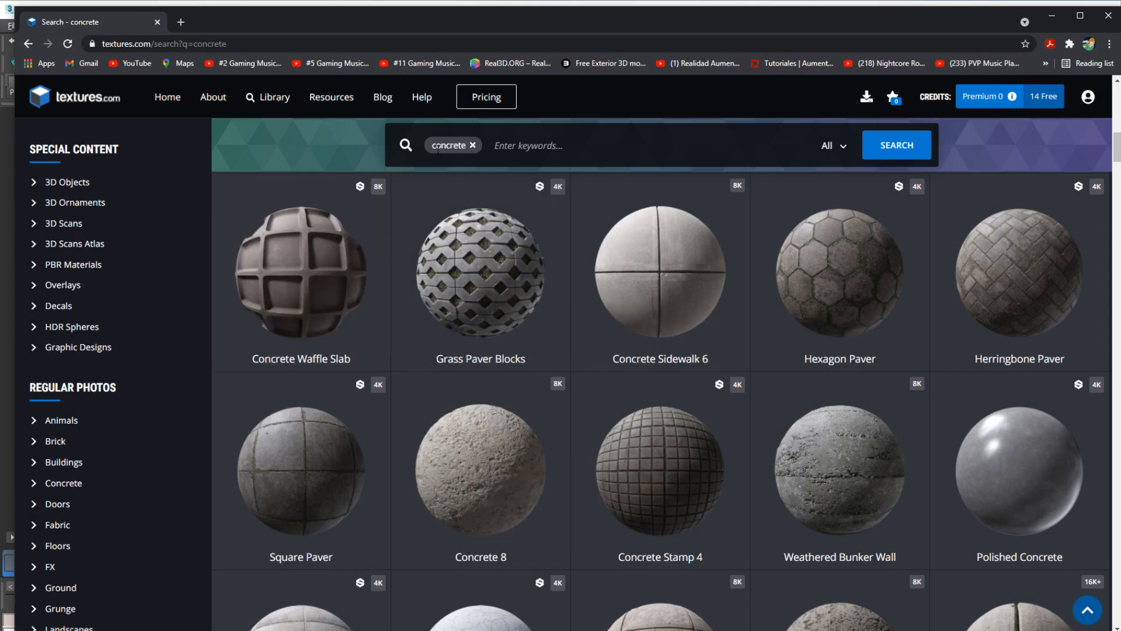
click(455, 158)
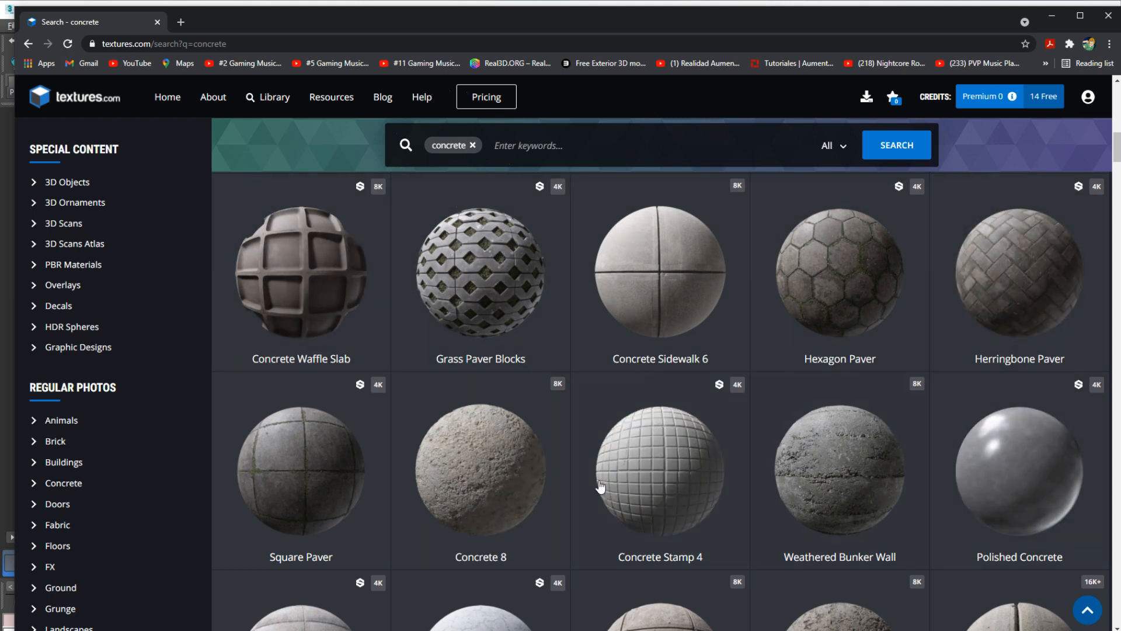
scroll(470, 467, down, 4)
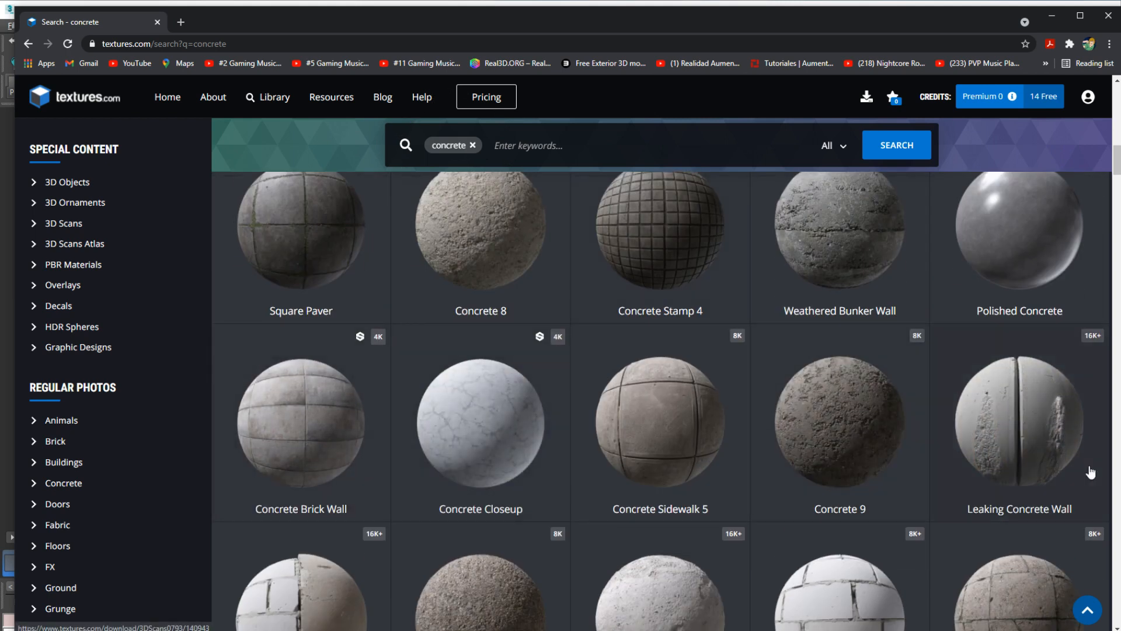
scroll(795, 405, down, 2)
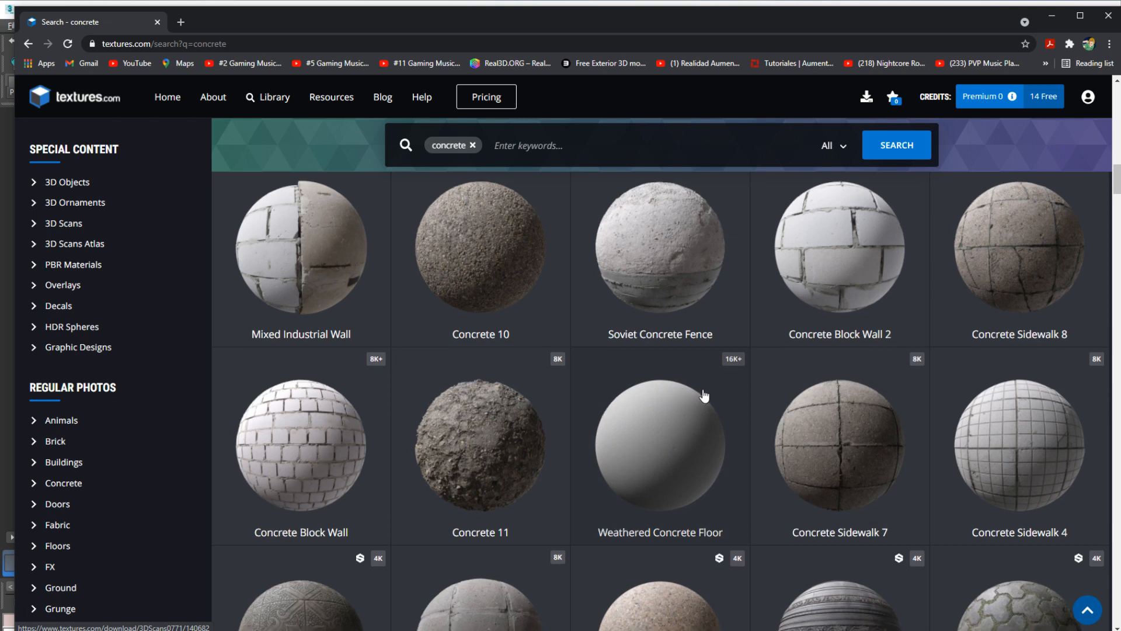
scroll(709, 395, down, 12)
scroll(720, 399, down, 5)
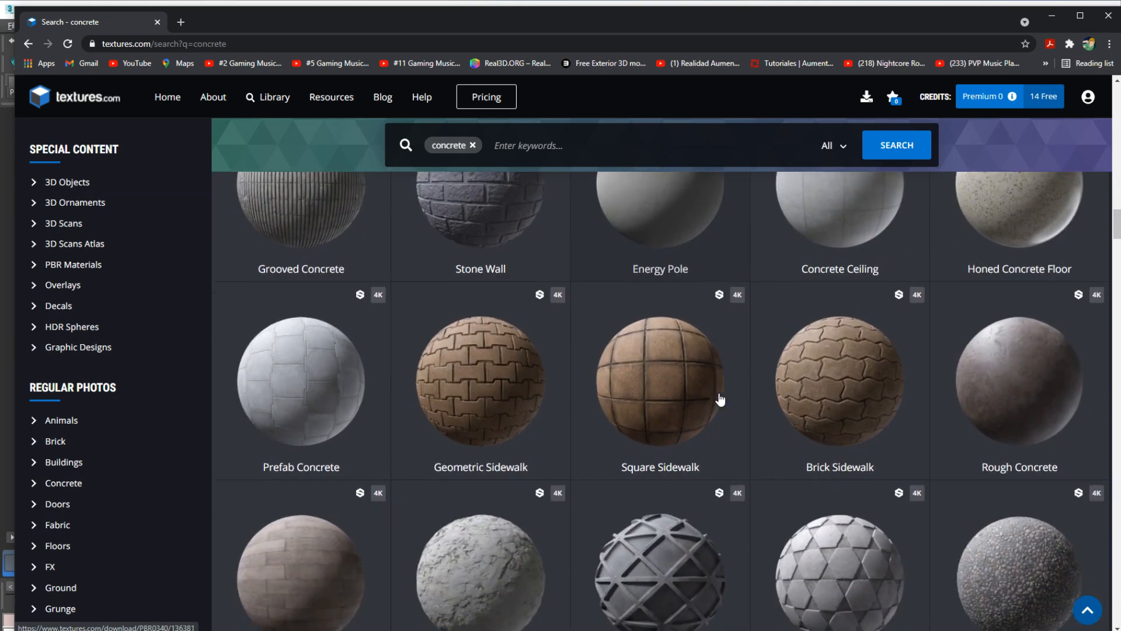
scroll(720, 399, up, 2)
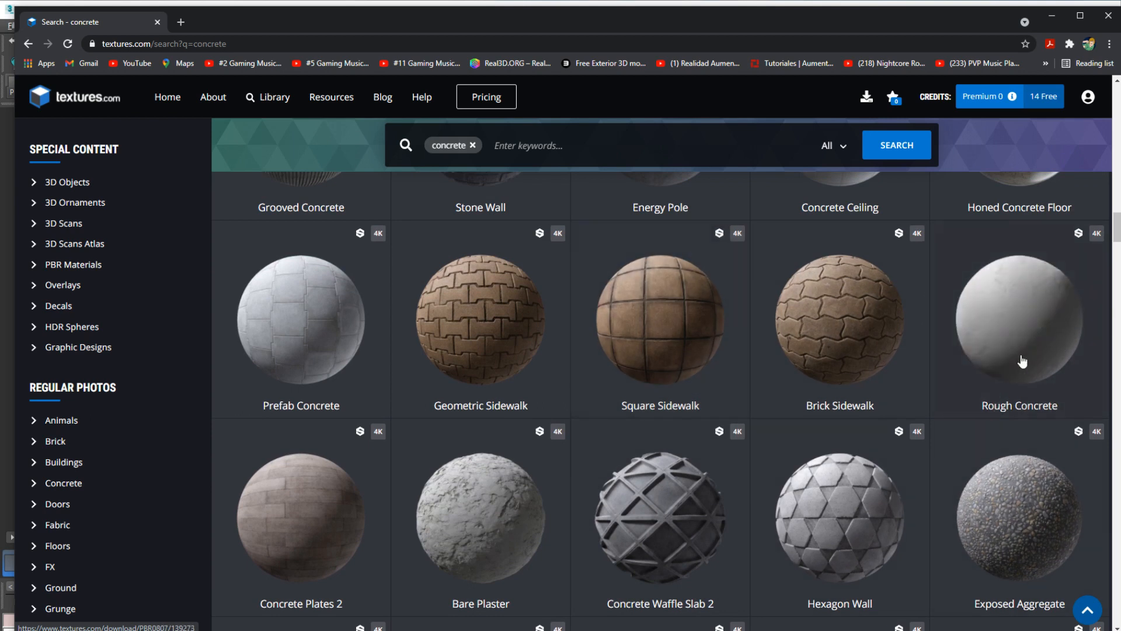
scroll(992, 364, down, 10)
scroll(651, 370, up, 10)
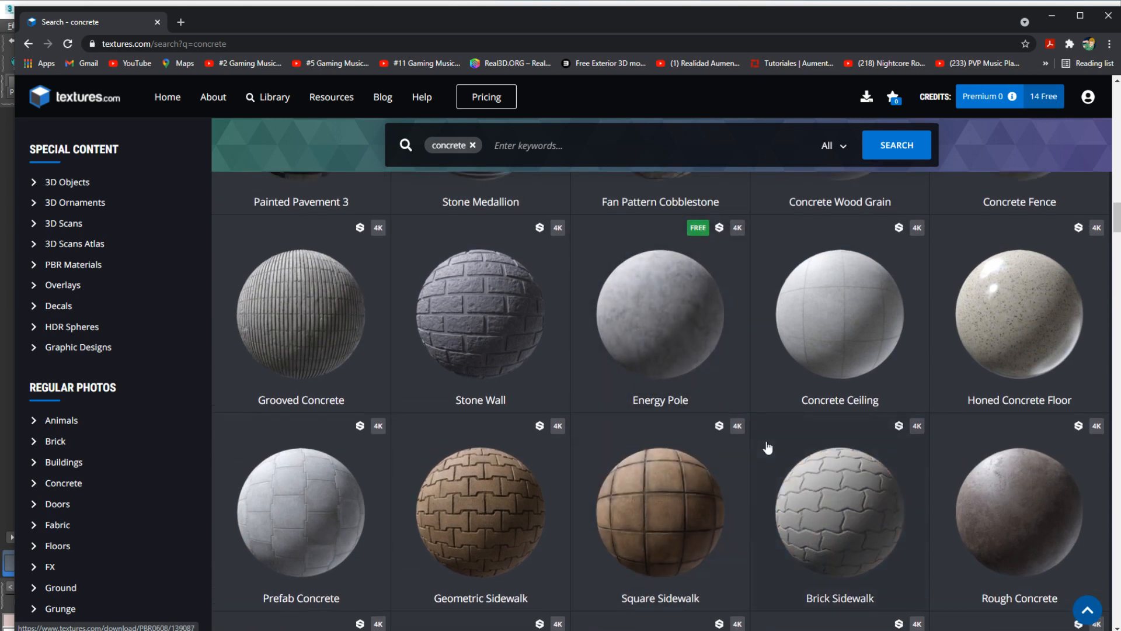
scroll(537, 379, up, 10)
scroll(533, 425, up, 15)
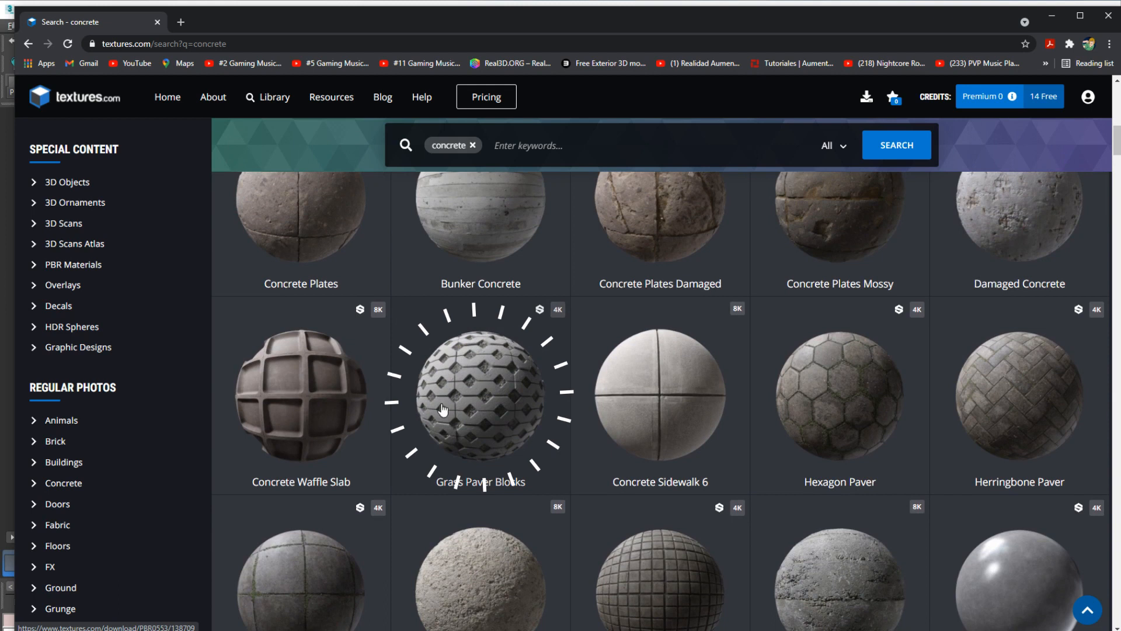
- Open the Grass Paver Blocks material, examine its preview images and flat maps, and close its page
click(496, 407)
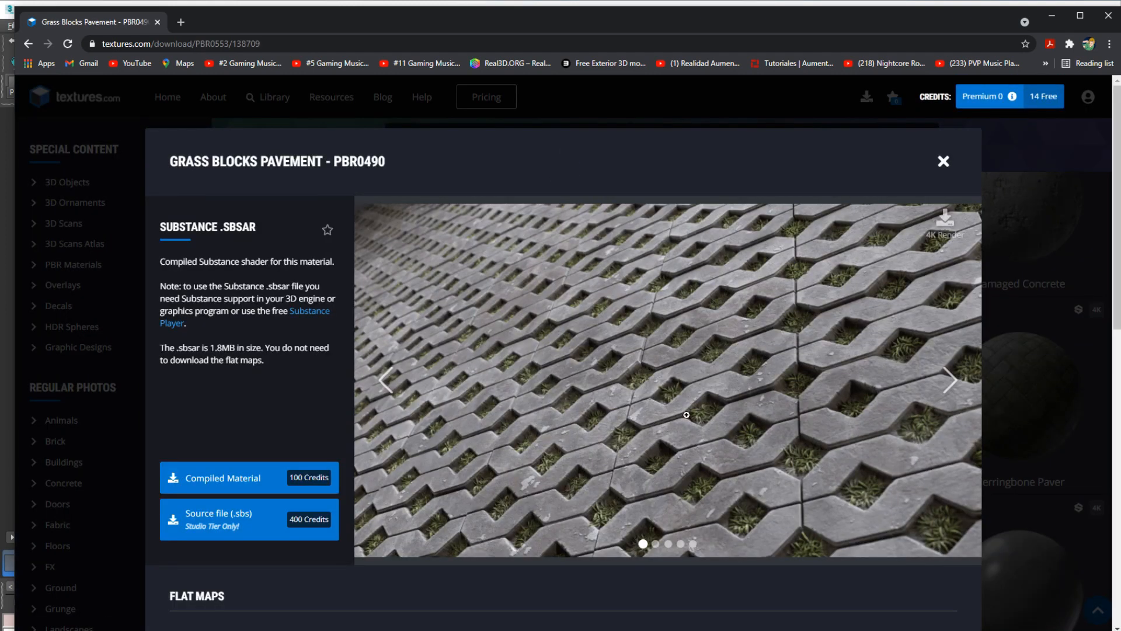
click(950, 379)
scroll(543, 468, down, 9)
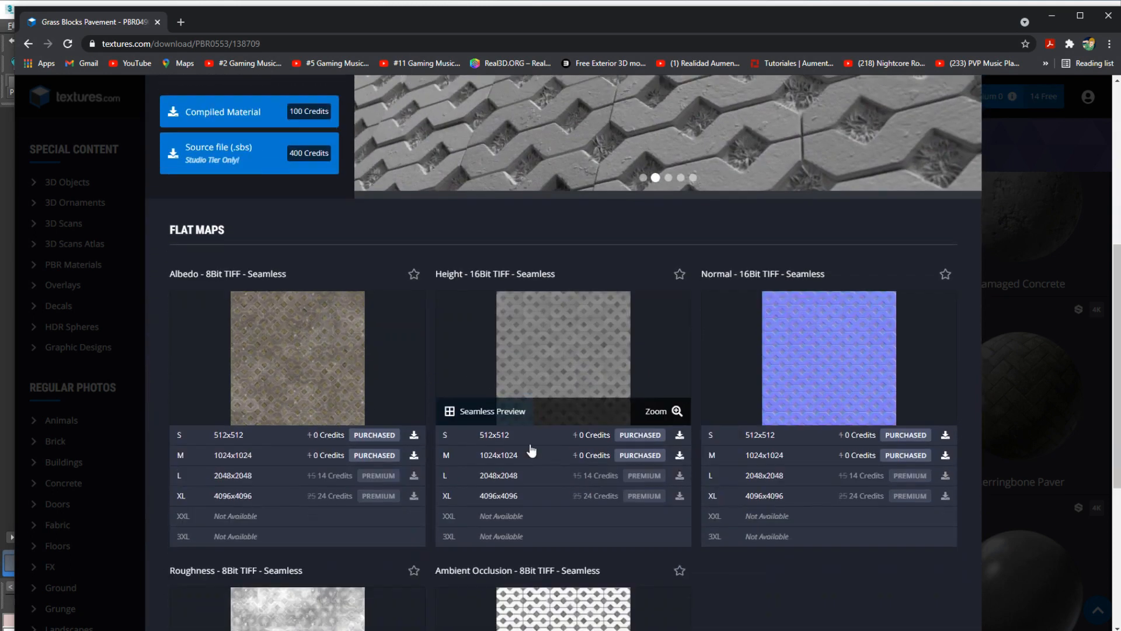
scroll(786, 476, up, 10)
click(942, 157)
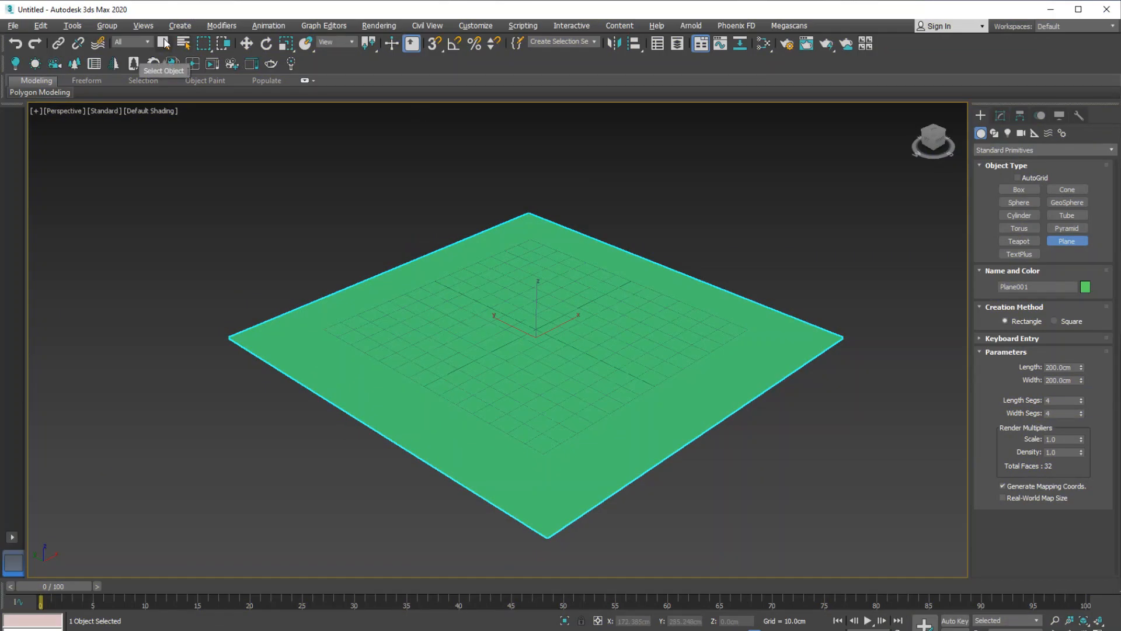
- Return to 3ds Max, end plane creation, deselect the plane, and open the Slate Material Editor with room for new nodes
click(164, 42)
click(264, 211)
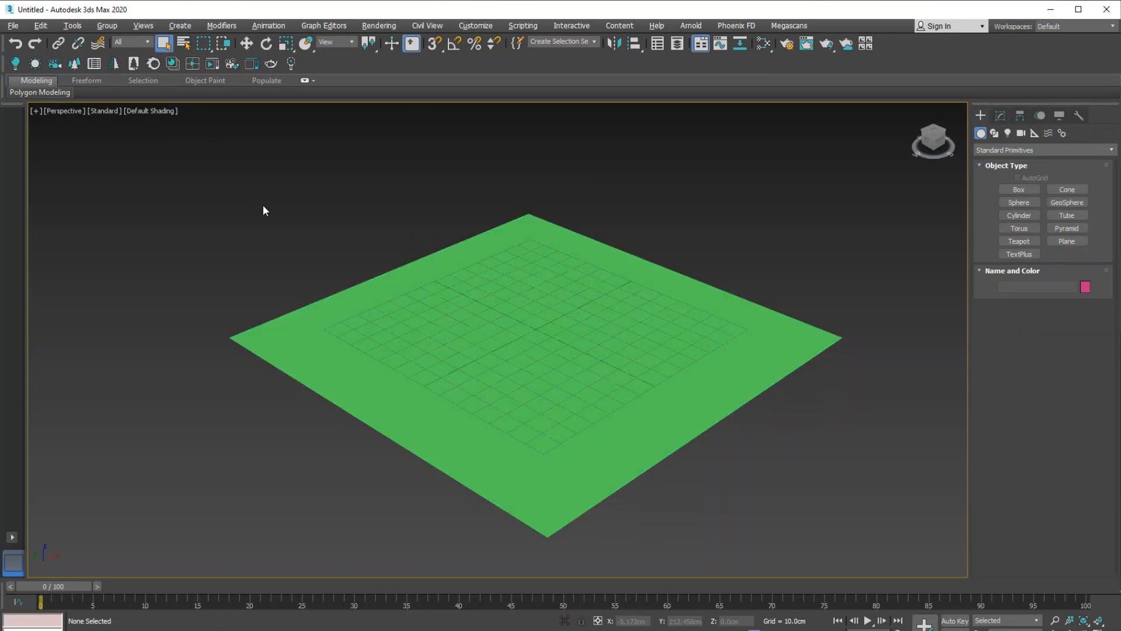
key(m)
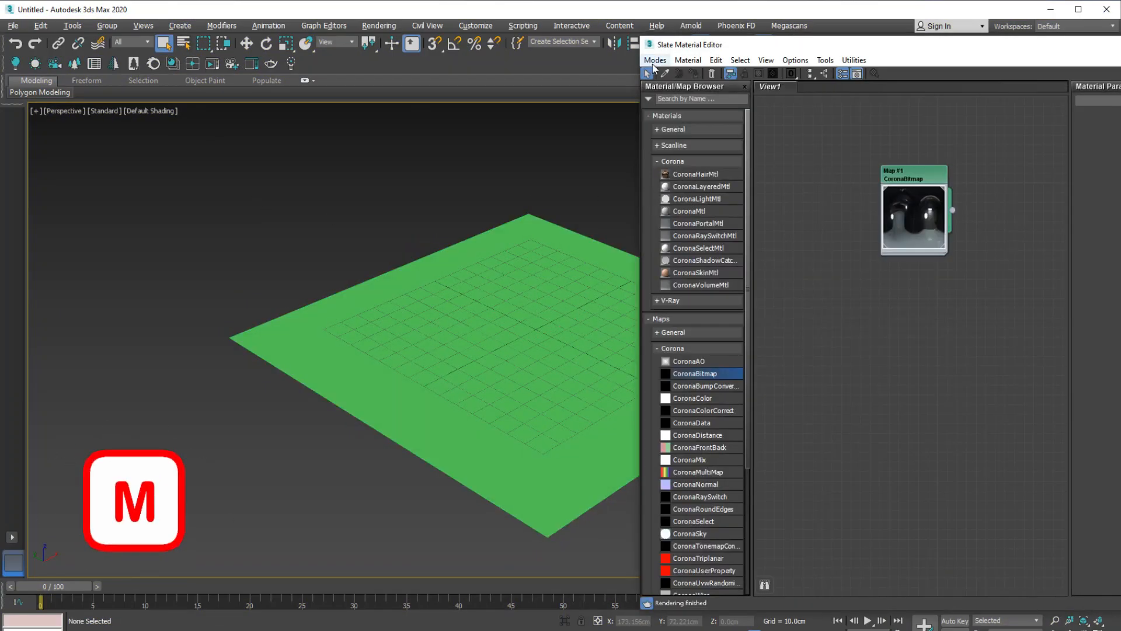
drag(859, 48, 674, 34)
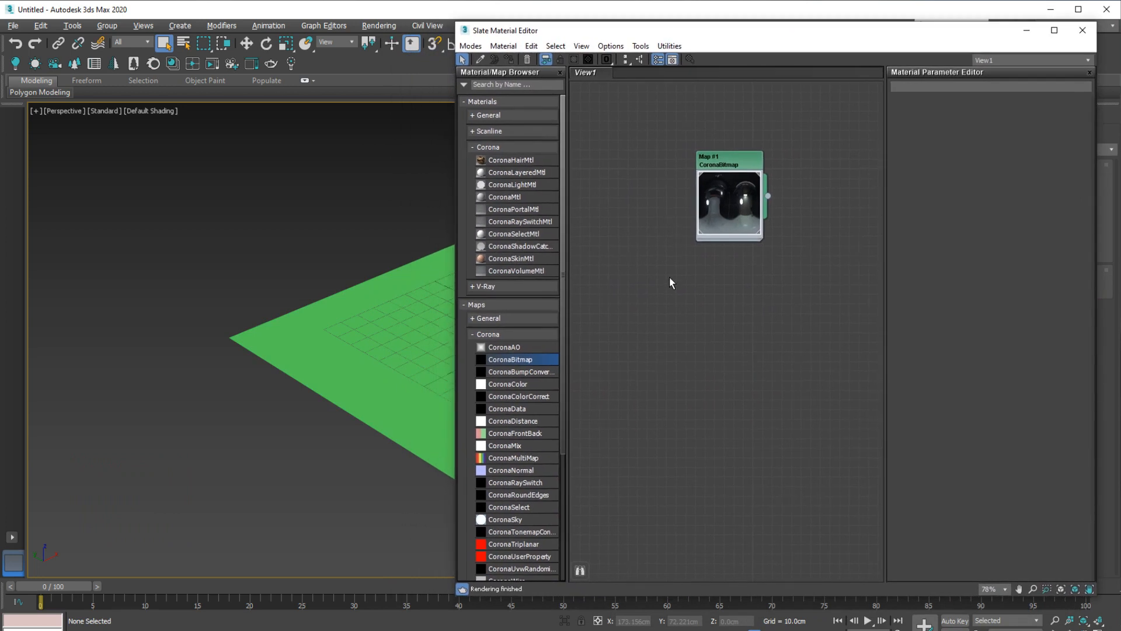
drag(722, 154, 740, 157)
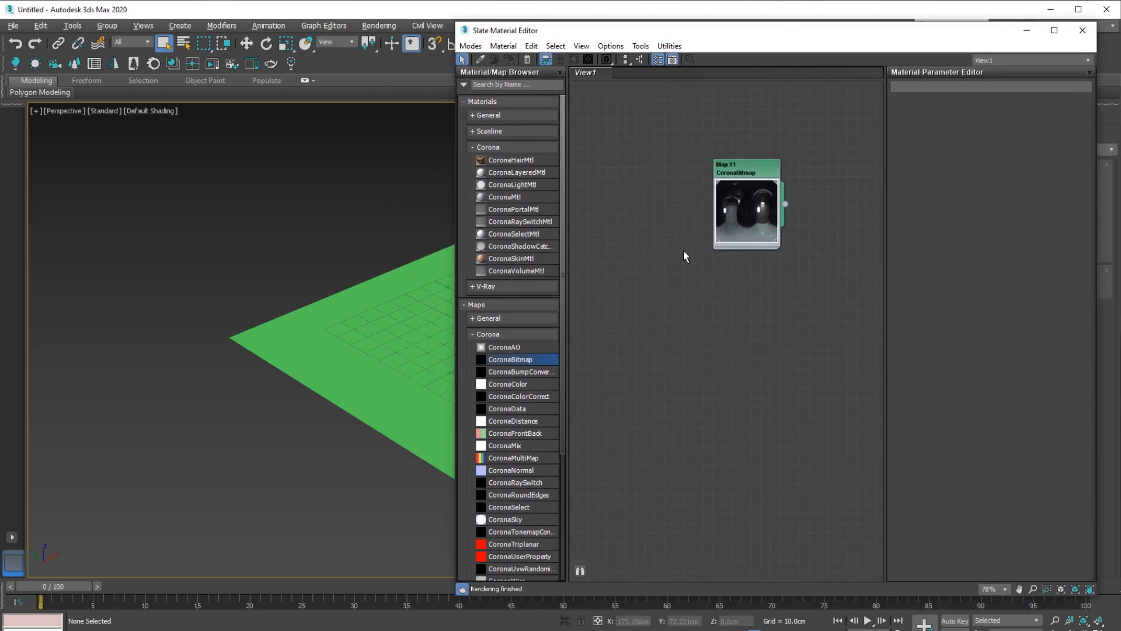
middle_drag(681, 253, 691, 253)
- Add a CoronaMtl below the existing bitmap node and name it CONCRETO LISO
drag(514, 196, 747, 257)
scroll(737, 296, up, 2)
double_click(747, 257)
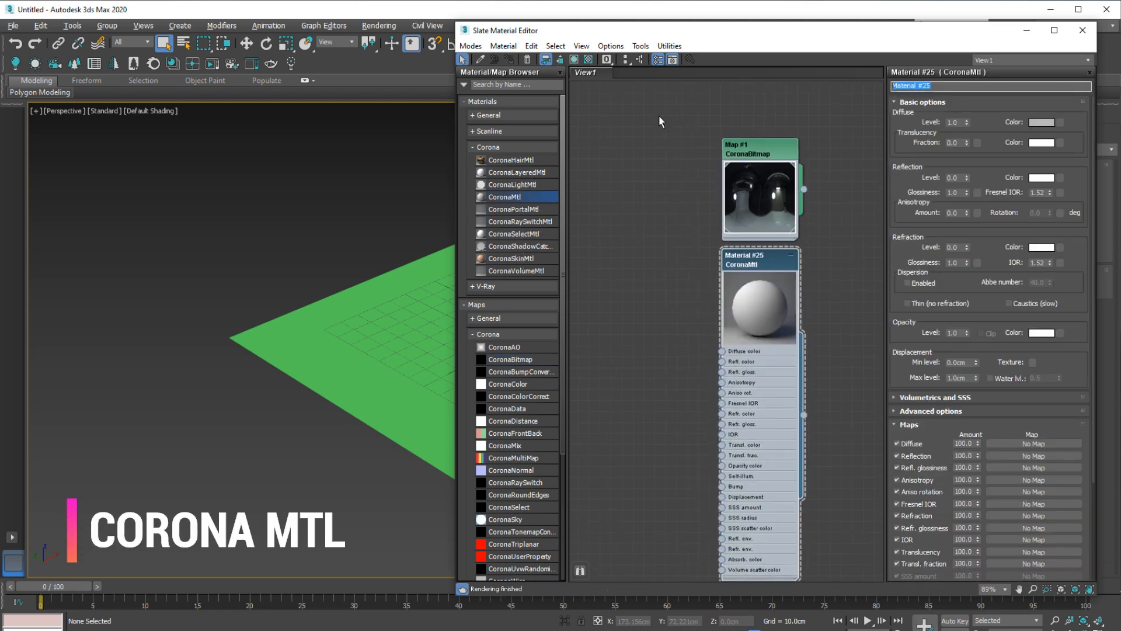
text(CONCRETO LISO)
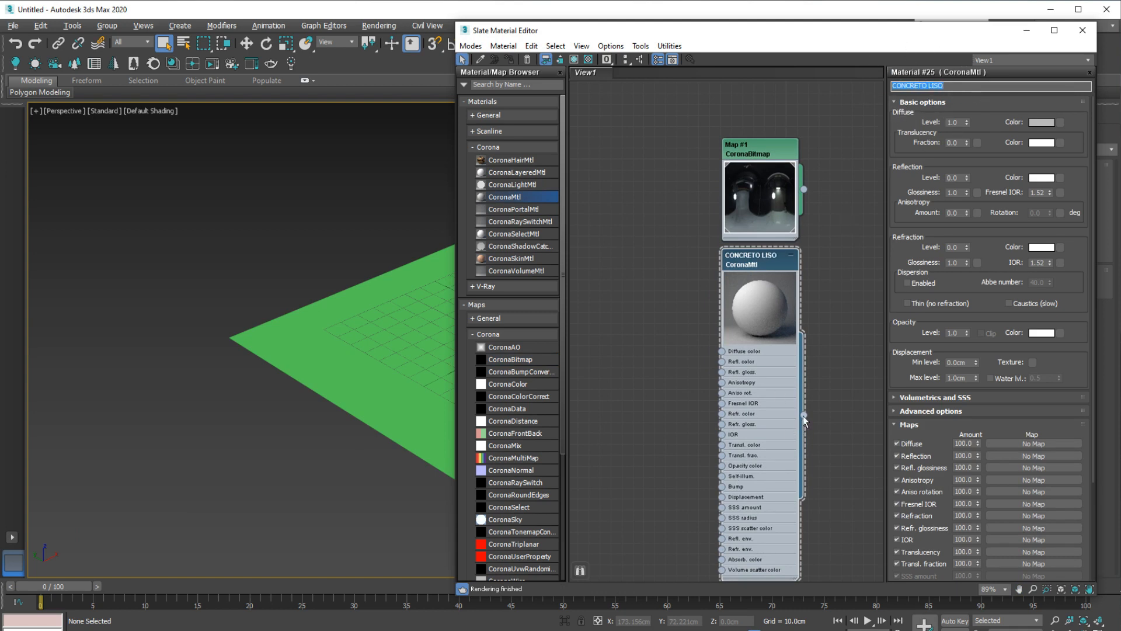
- Assign the CONCRETO LISO material to the plane and start Corona interactive rendering, arranging the render window beside the material editor
click(214, 66)
drag(399, 77, 378, 60)
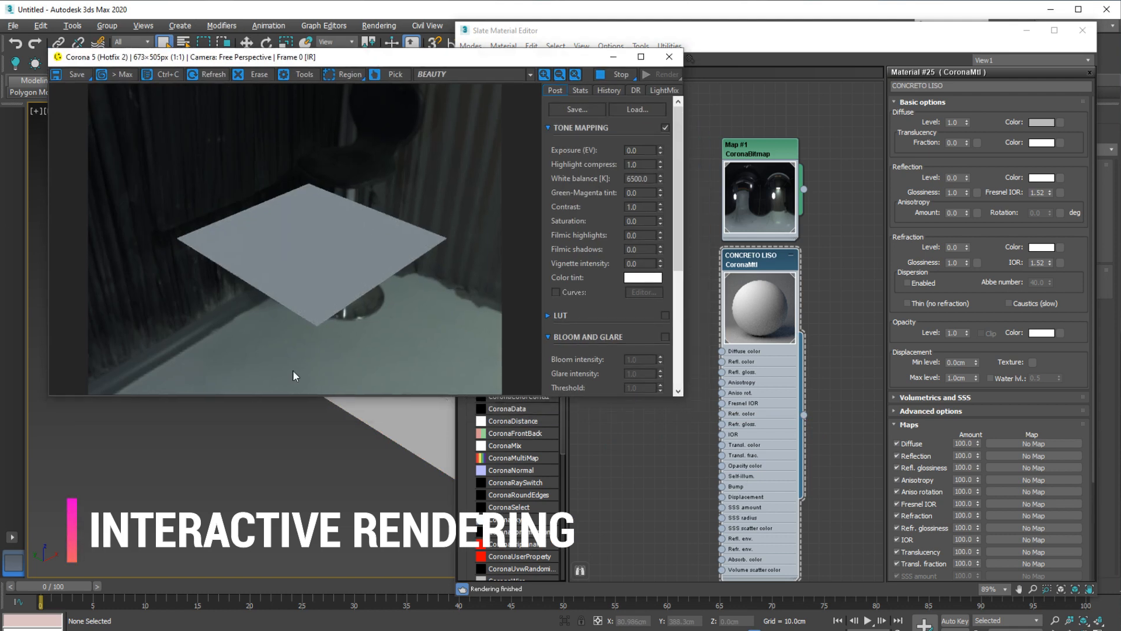
drag(767, 36, 789, 36)
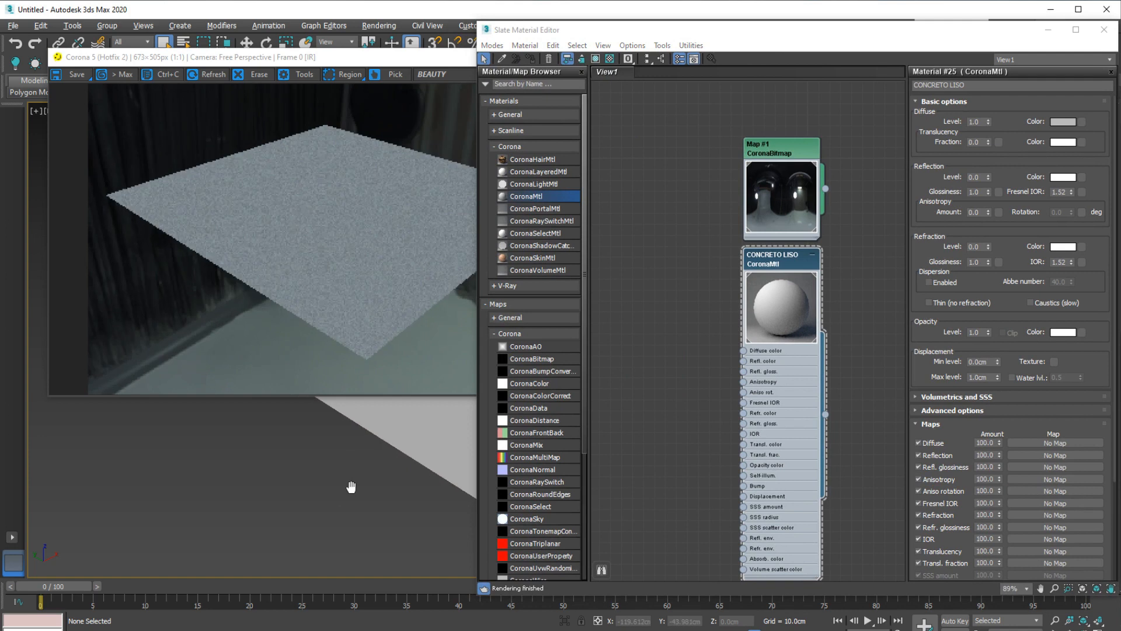
middle_drag(351, 487, 368, 482)
middle_drag(692, 293, 738, 246)
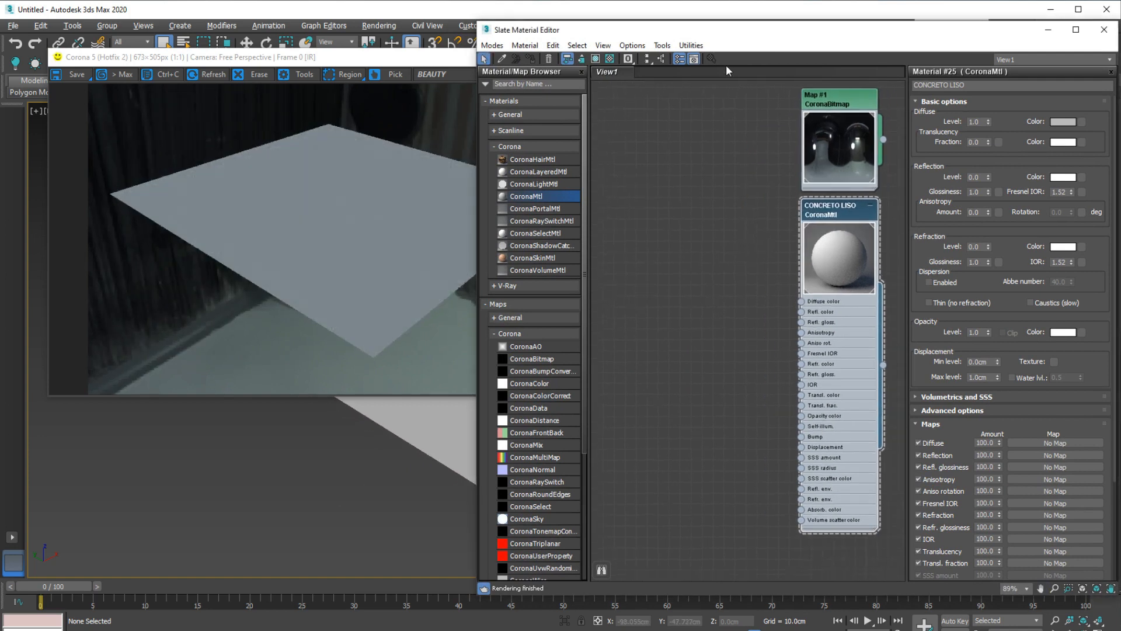
drag(725, 34, 748, 32)
- Add a CoronaBitmap node that loads TexturesCom_Concrete_Polished_1K_albedo.tif from the concreto material folder
drag(555, 356, 685, 319)
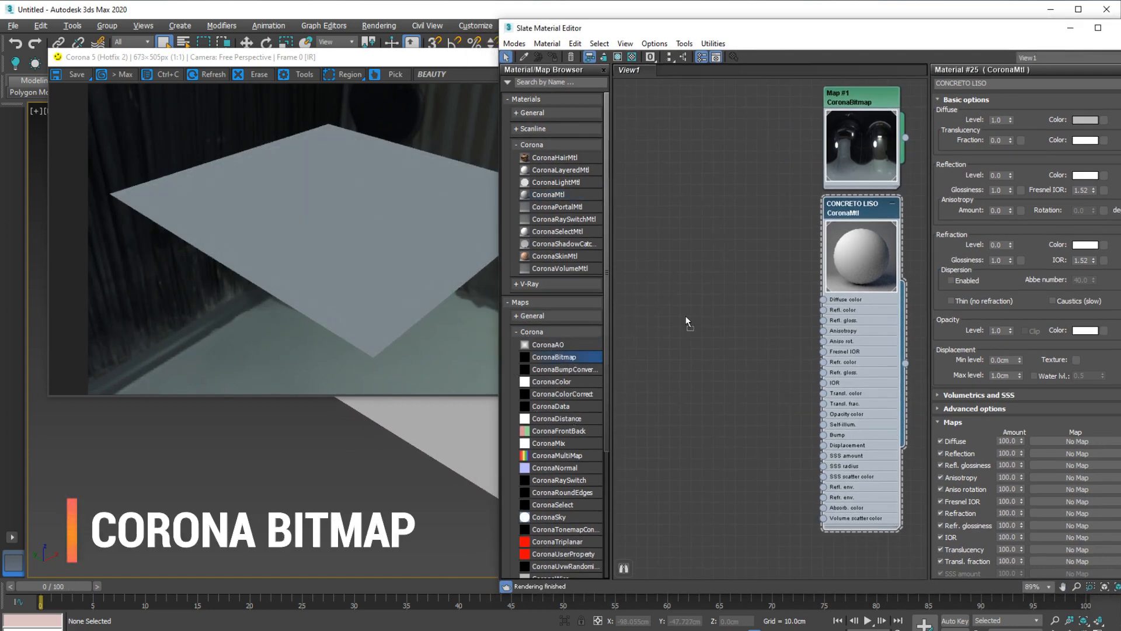
drag(895, 346, 722, 383)
key(Return)
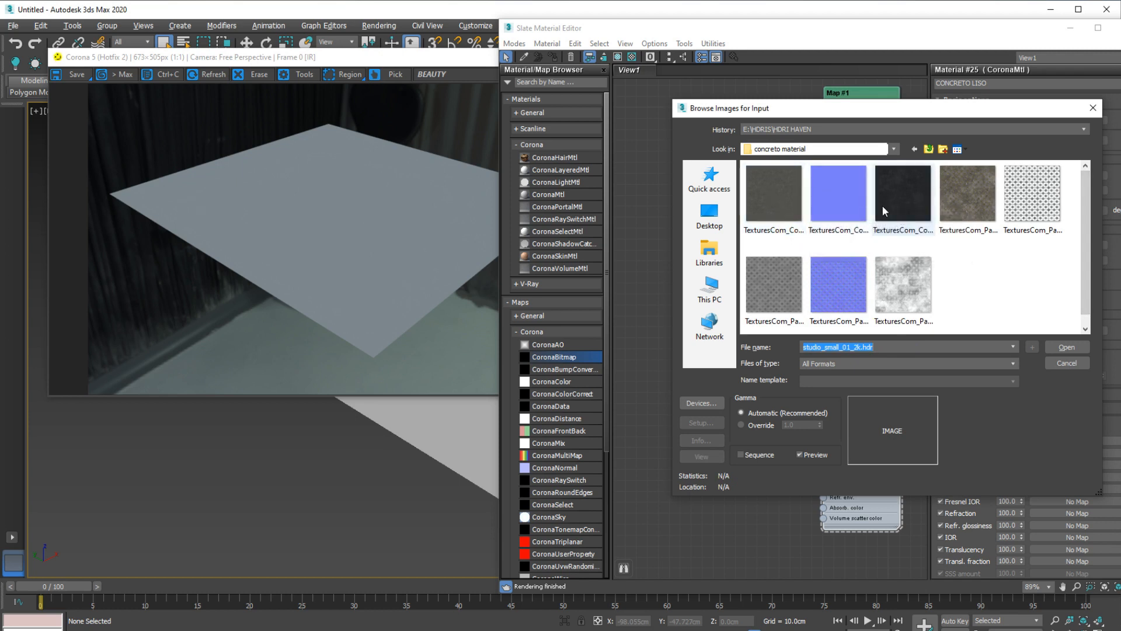
click(770, 207)
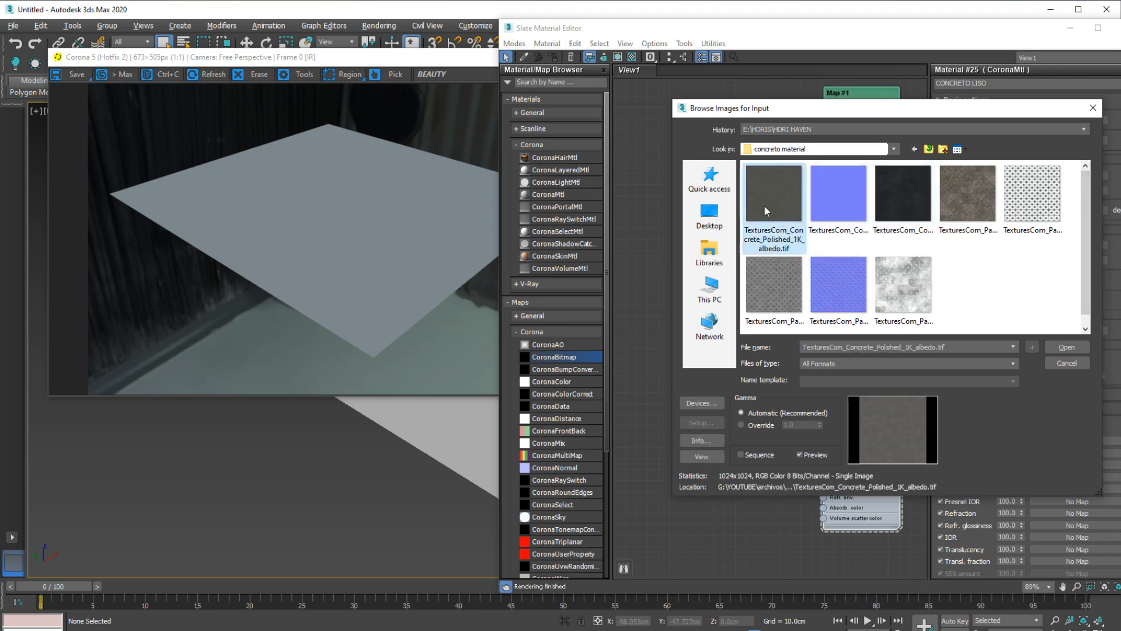
click(1067, 347)
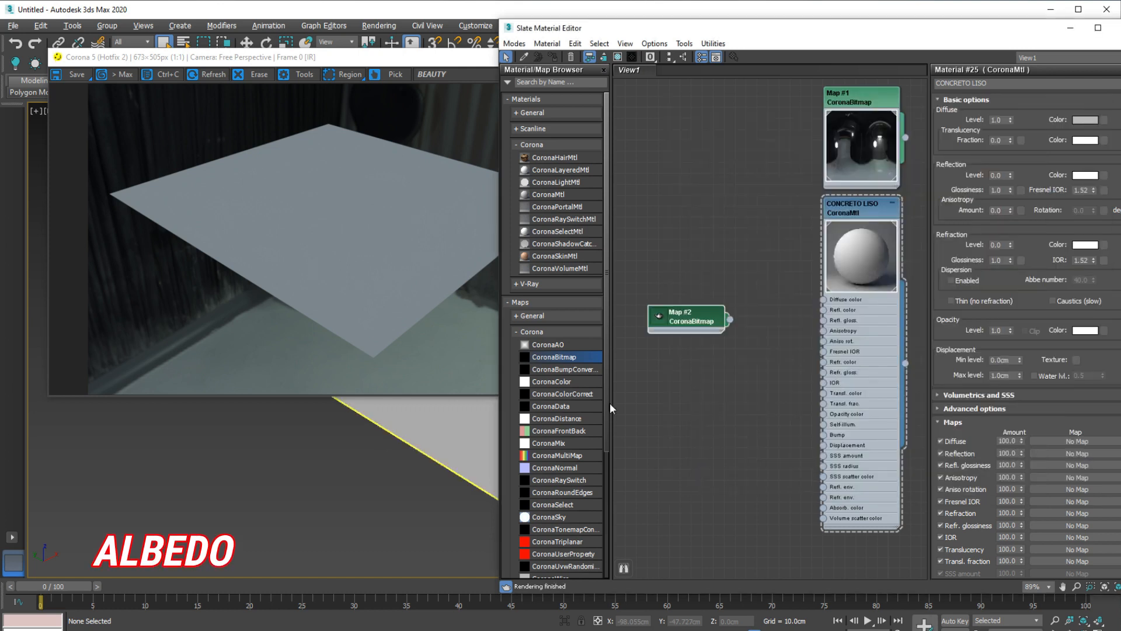
- Add two more CoronaBitmap nodes, loading the polished concrete normal map and TexturesCom_Concrete_Polished_1K_roughness.tif
drag(674, 387, 673, 386)
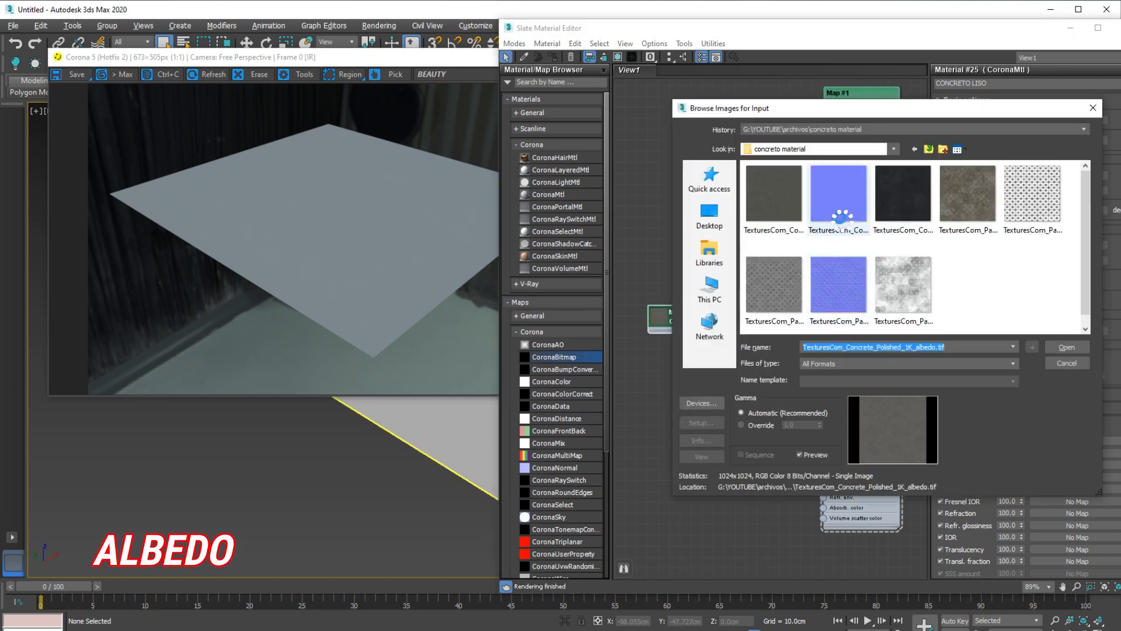
click(838, 193)
click(1060, 347)
drag(557, 358, 710, 423)
click(914, 236)
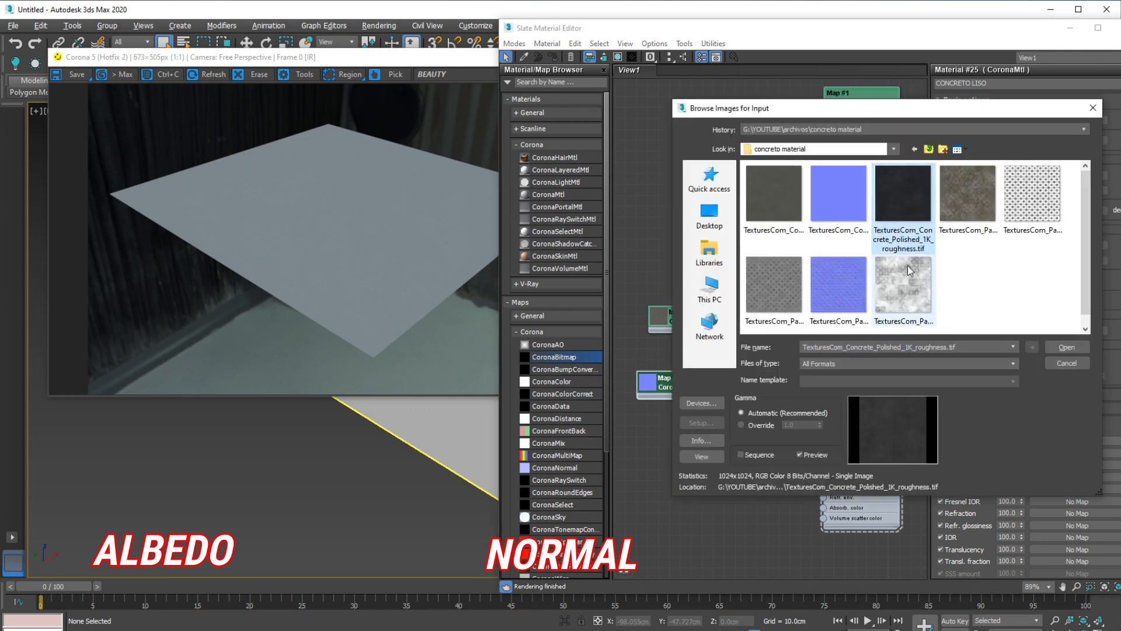
click(1064, 347)
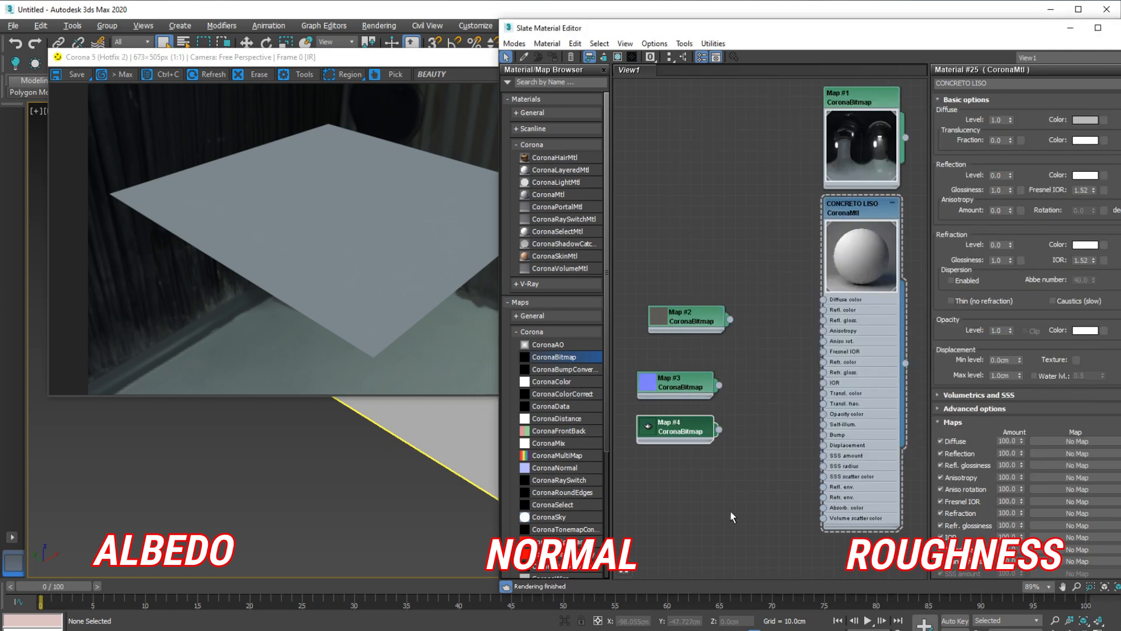
- Line up the three bitmap nodes, enlarge the albedo preview, and connect the albedo map to the material's Diffuse color
drag(680, 390, 690, 444)
drag(682, 363, 683, 384)
click(685, 323)
double_click(664, 320)
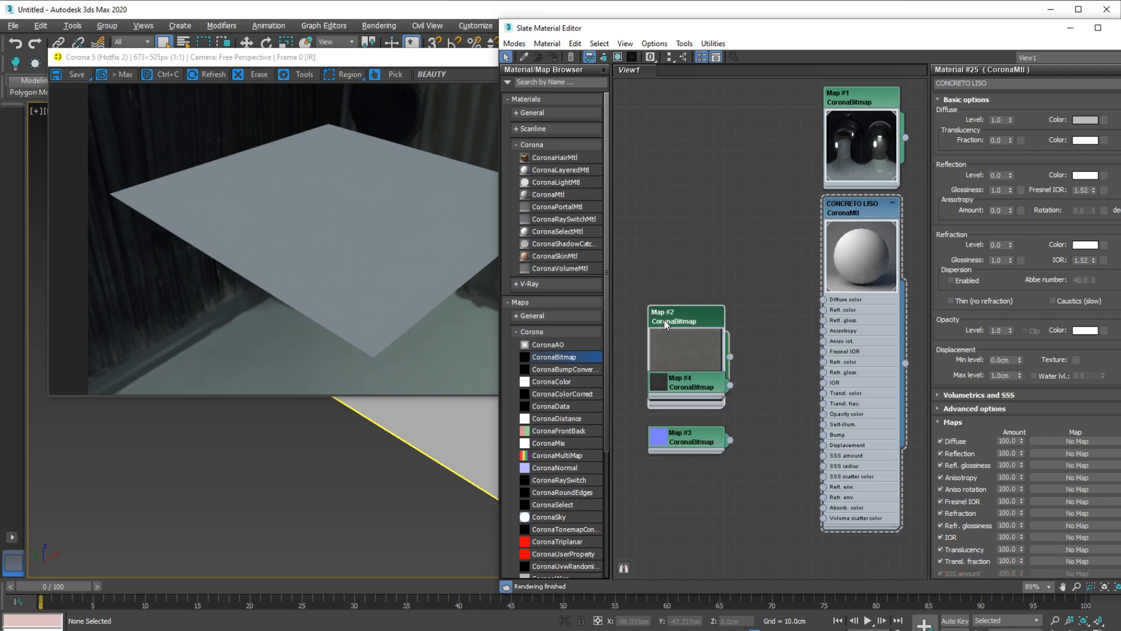
drag(664, 320, 667, 251)
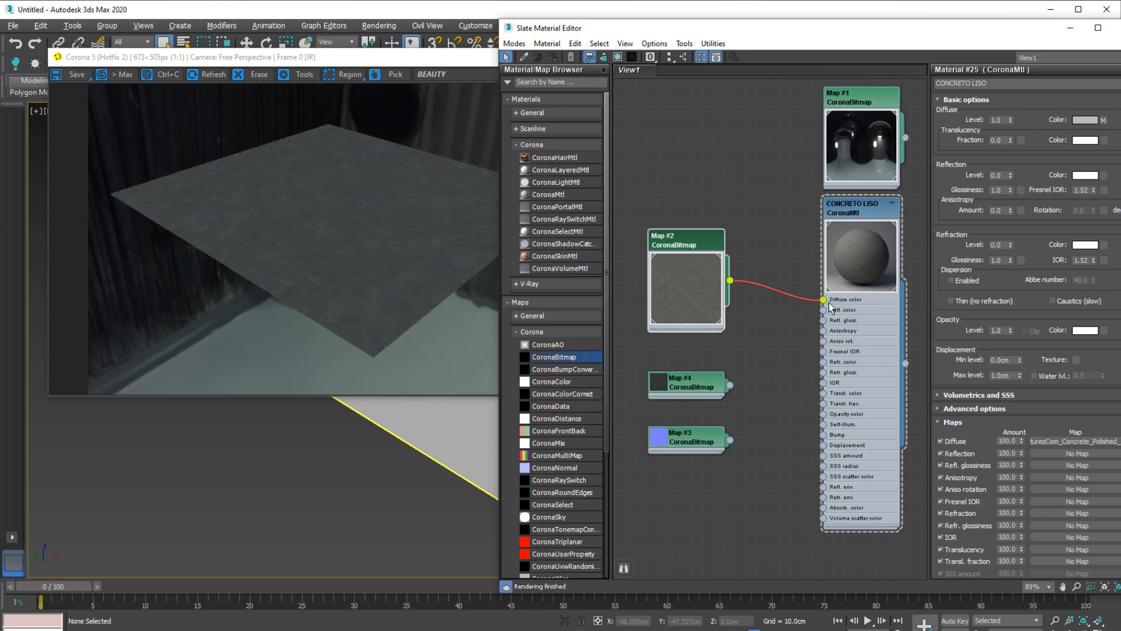
- Move the normal bitmap node away from the material and add a CoronaNormal map between them
middle_drag(754, 334, 766, 302)
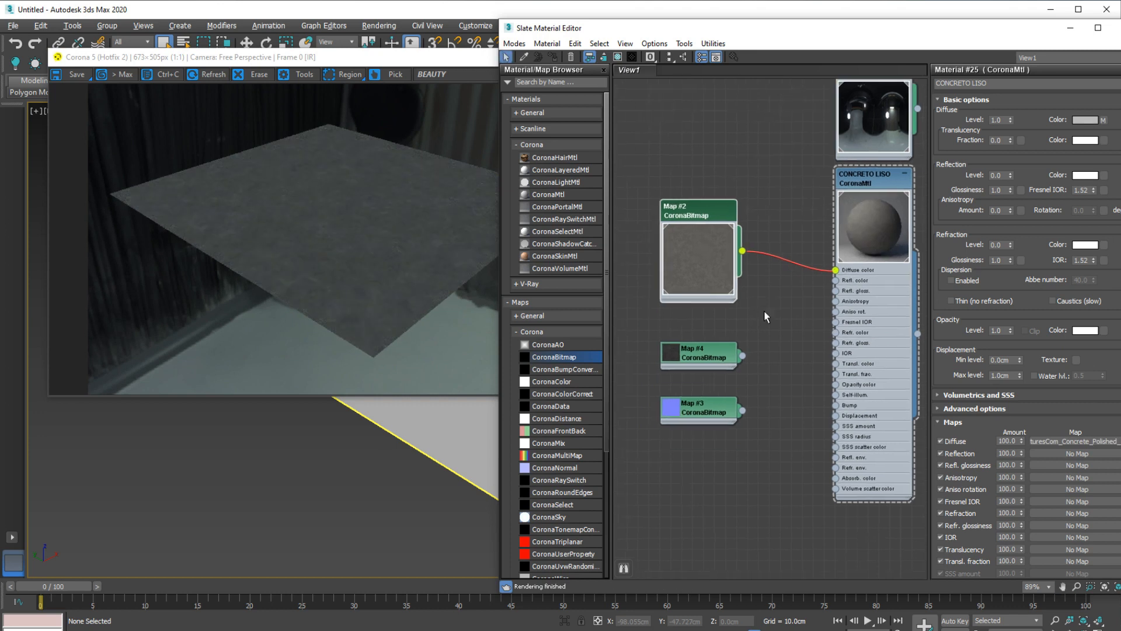
scroll(767, 303, up, 1)
drag(703, 424, 626, 450)
middle_drag(685, 454, 747, 428)
scroll(621, 441, down, 1)
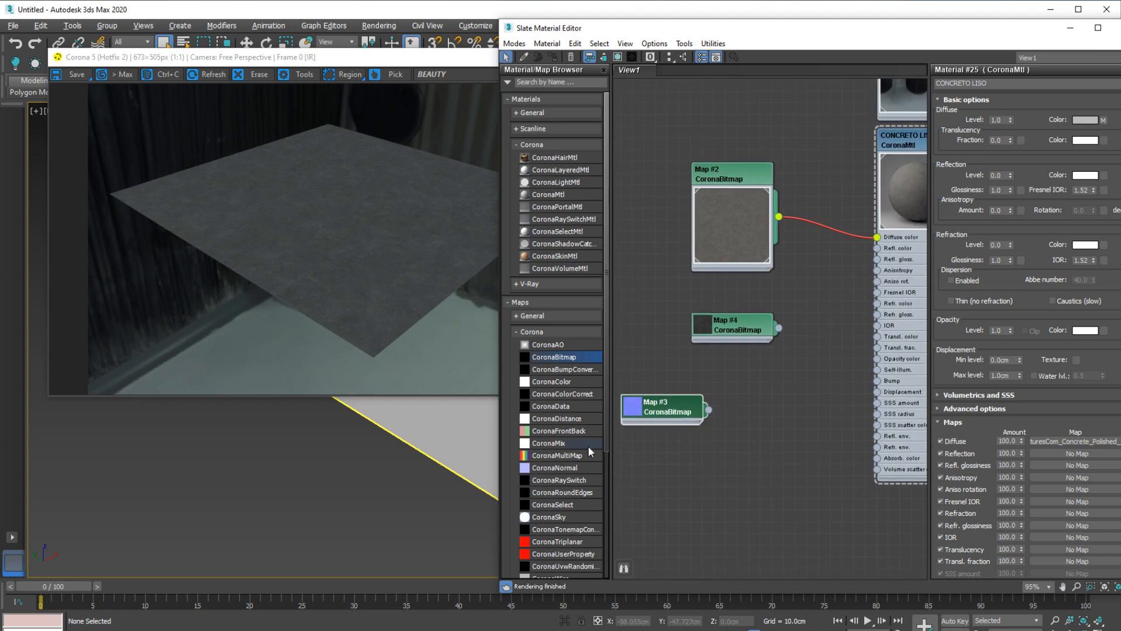
drag(561, 468, 731, 407)
scroll(730, 407, up, 1)
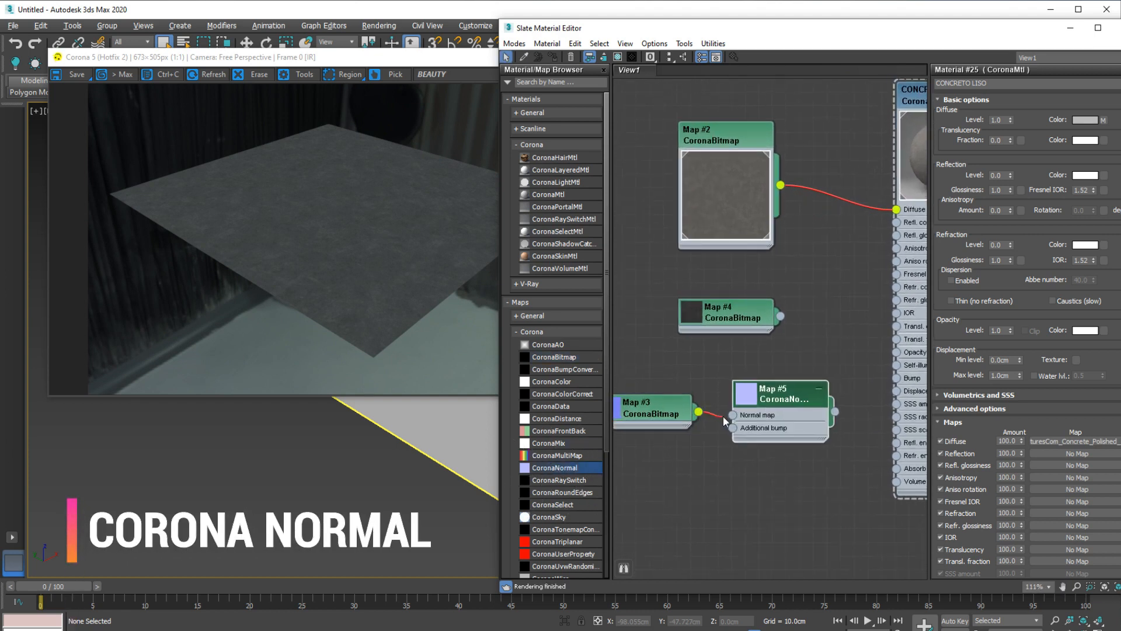
- Connect the normal bitmap to the CoronaNormal map's Normal map input and enable Add gamma to input
click(746, 394)
double_click(793, 395)
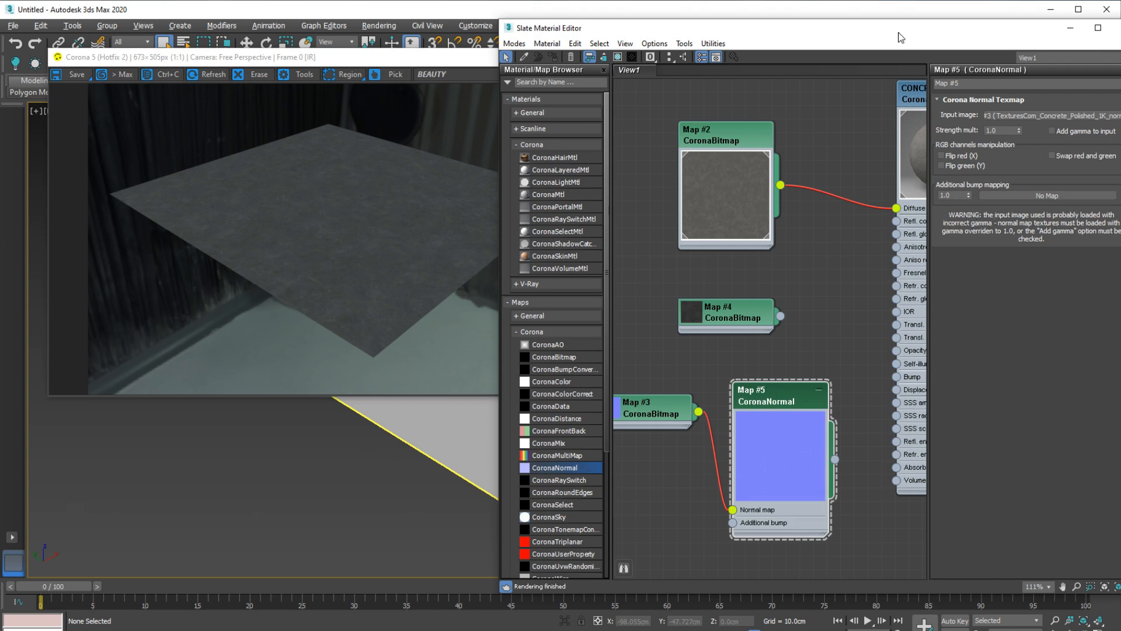
drag(901, 34, 847, 37)
click(998, 134)
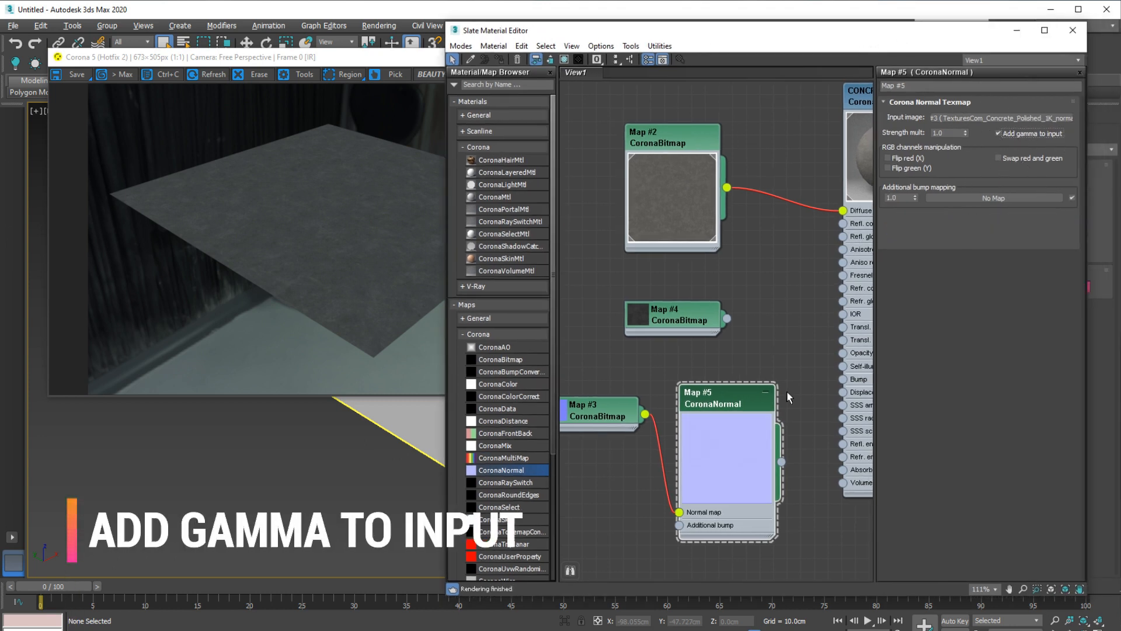
- Connect the CoronaNormal map to the CONCRETO LISO Bump input, collapse its preview and line up its node with the bitmaps
middle_drag(771, 458, 756, 459)
scroll(685, 425, down, 1)
middle_drag(684, 423, 693, 438)
double_click(708, 460)
drag(720, 426, 707, 401)
middle_drag(677, 338, 660, 385)
drag(654, 388, 679, 363)
drag(663, 290, 699, 290)
scroll(688, 361, up, 1)
middle_drag(688, 361, 657, 404)
drag(656, 404, 670, 404)
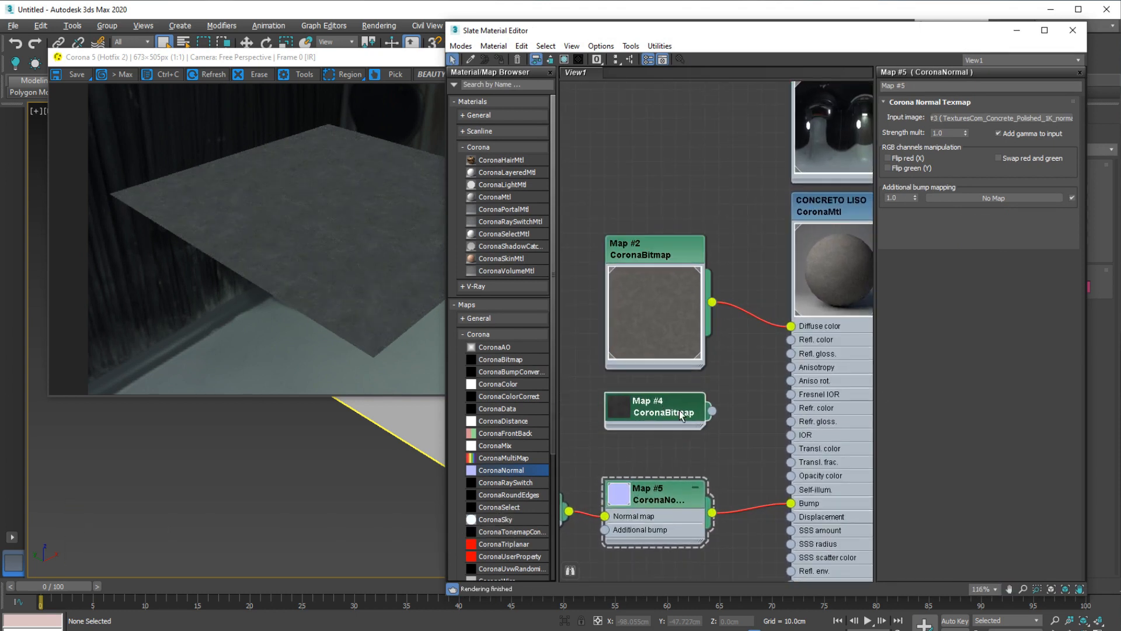
- Set the CONCRETO LISO reflection level to 1.0 and show the material in a large separate preview window
middle_drag(671, 406, 646, 418)
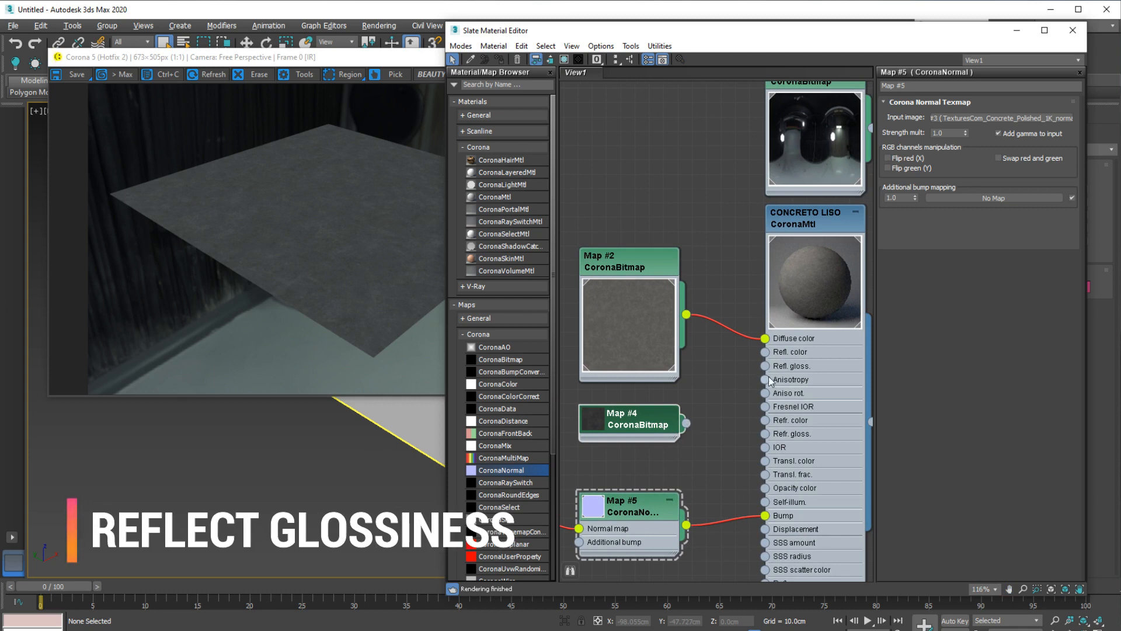
double_click(790, 218)
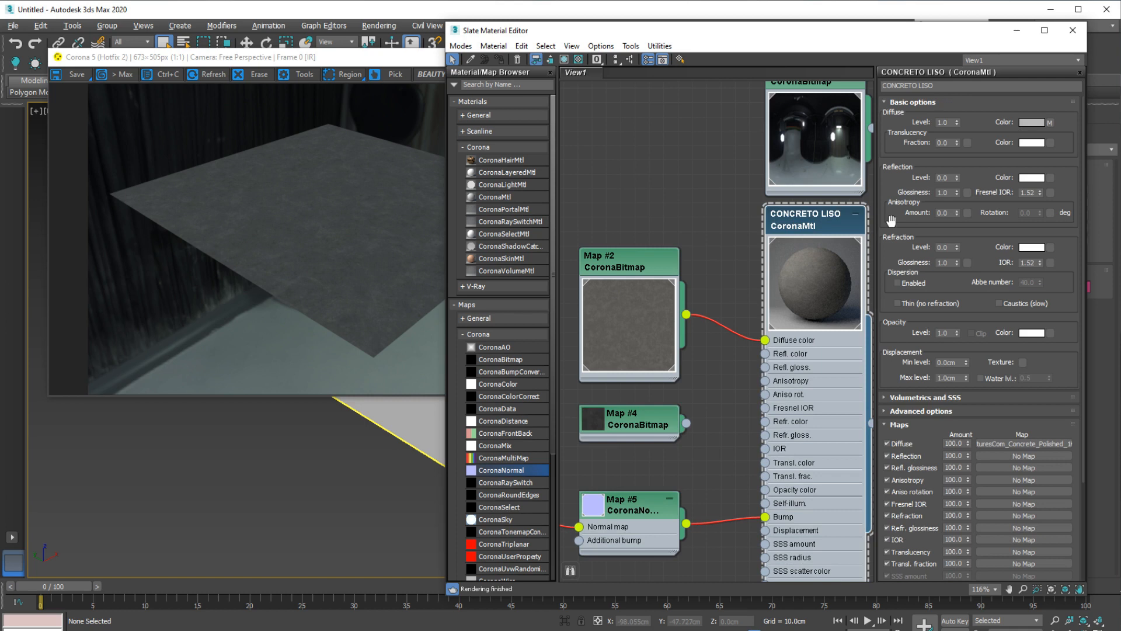
drag(816, 35, 834, 34)
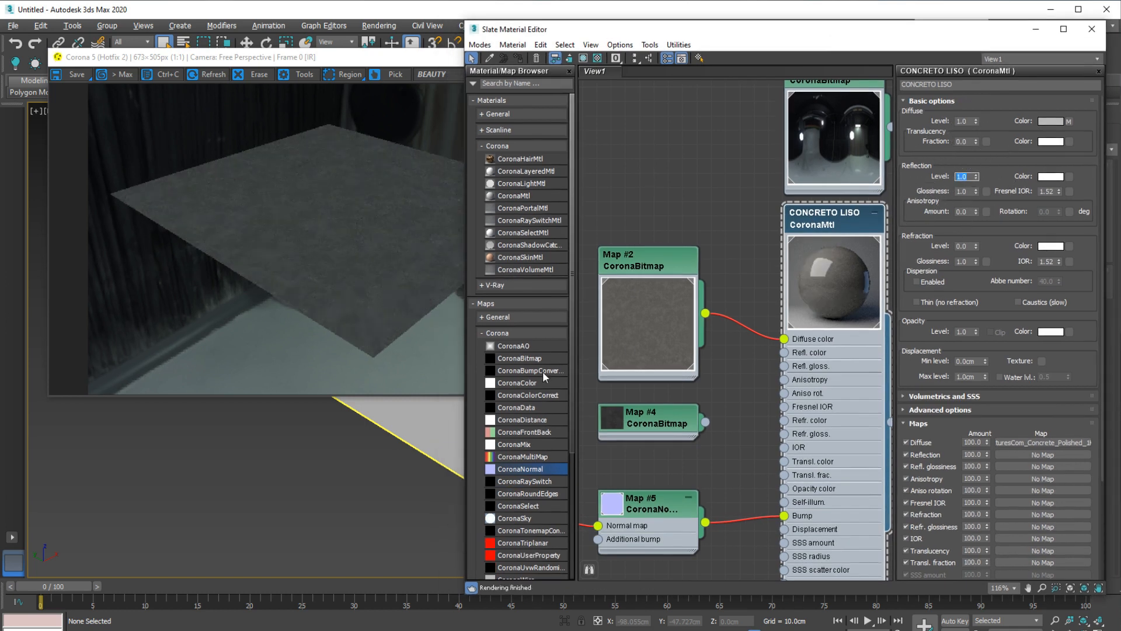
right_click(852, 289)
click(870, 288)
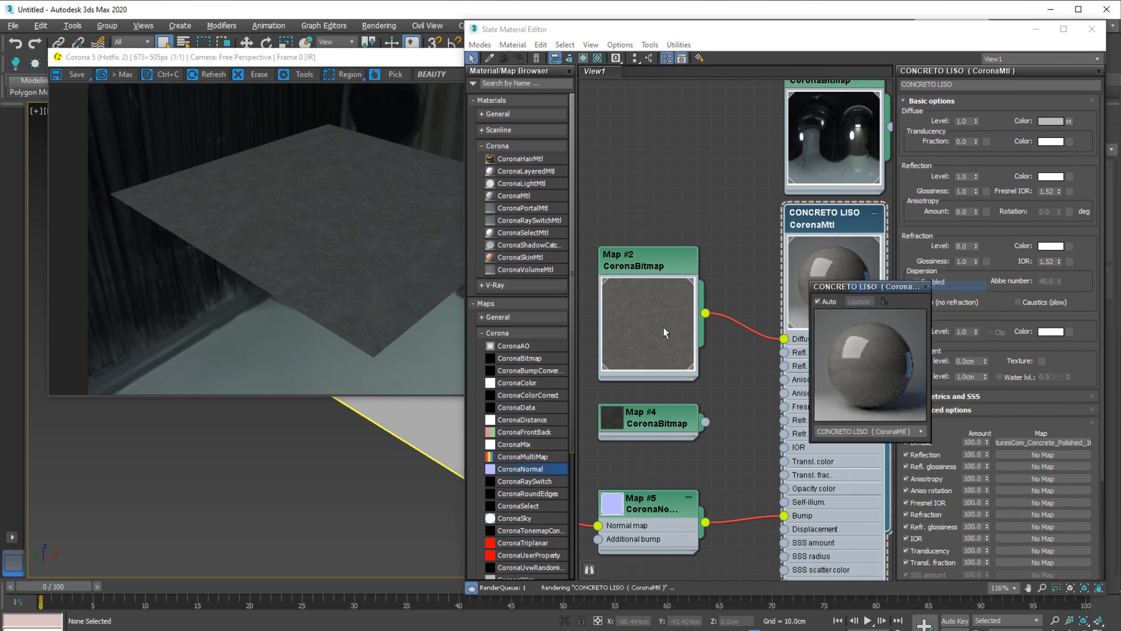
drag(810, 354, 700, 355)
drag(809, 290, 604, 110)
- Connect the roughness bitmap to the CONCRETO LISO Refl. gloss. input and close the separate material preview
drag(706, 422, 735, 424)
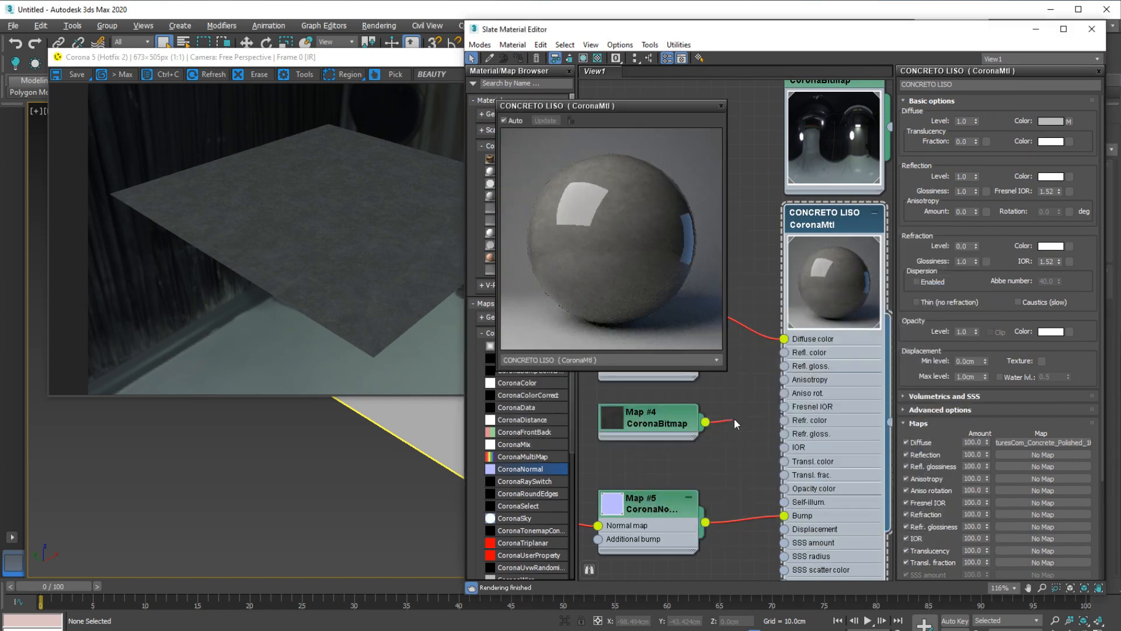
drag(788, 372, 788, 373)
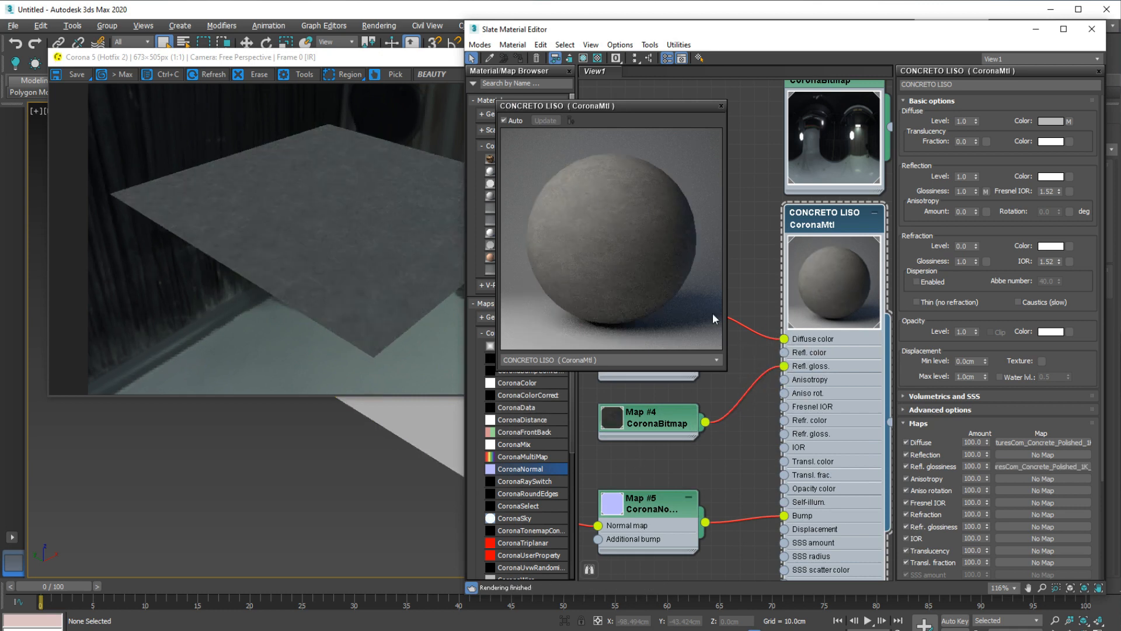
click(721, 106)
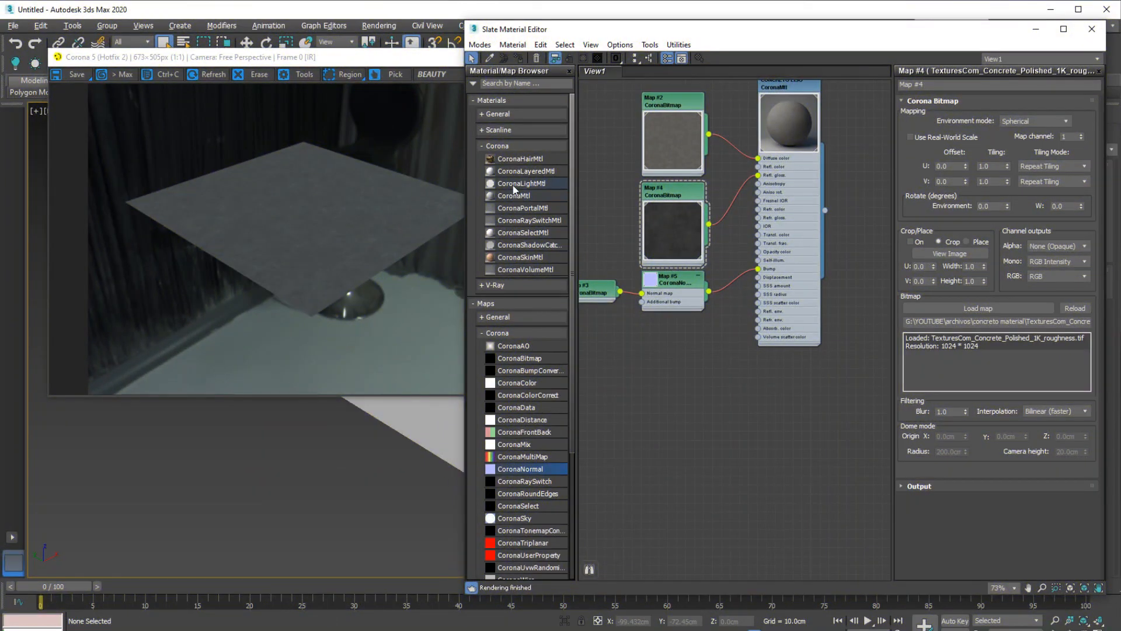
- Add a new CoronaMtl below the first material and name it CONCRETO CON PASTO
drag(516, 195, 771, 358)
scroll(792, 413, up, 1)
double_click(783, 414)
double_click(773, 357)
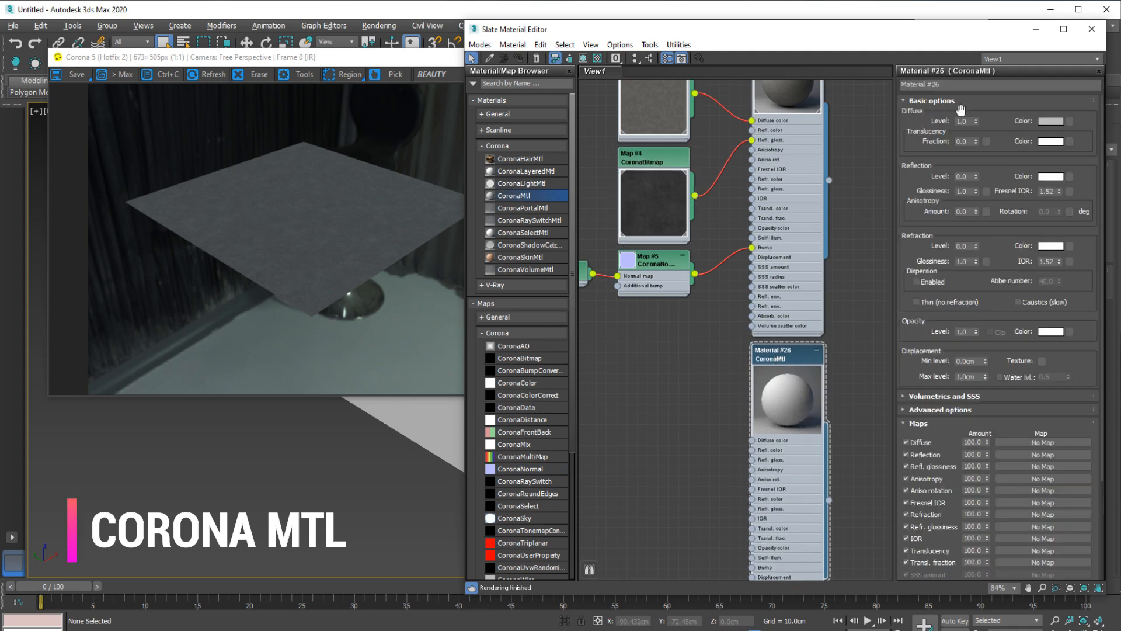
text(CONCRETO CON PASTO)
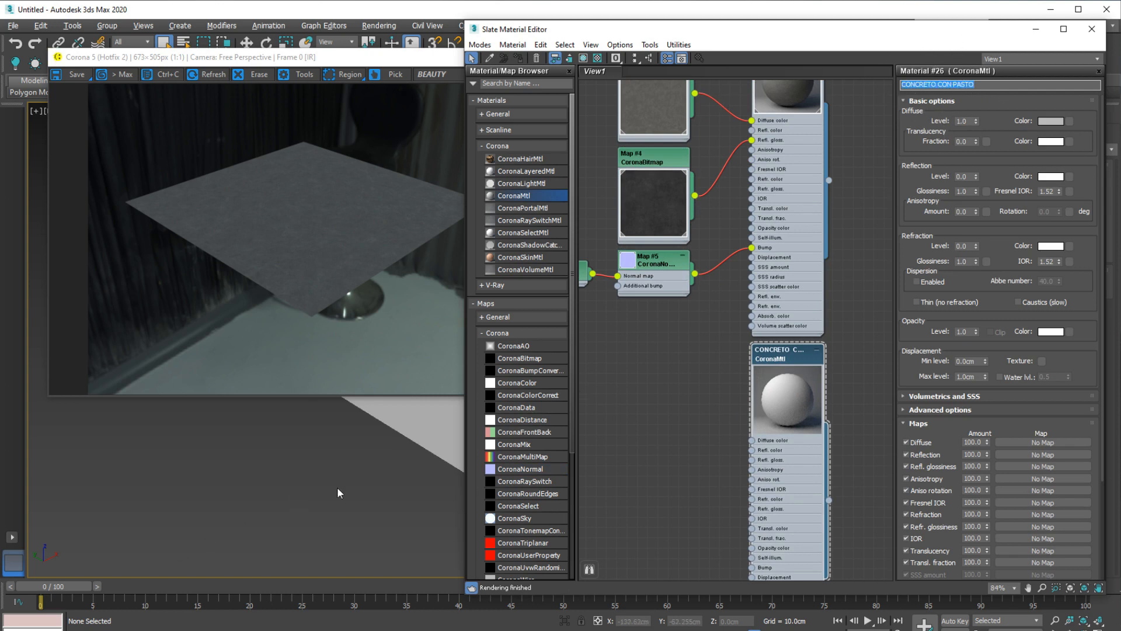
- Assign the CONCRETO CON PASTO material to the plane
scroll(376, 456, up, 3)
drag(828, 500, 313, 482)
middle_drag(363, 500, 374, 546)
- Add a CoronaBitmap node that loads the brown pavement grass block color texture from the concreto material folder
middle_drag(709, 450, 667, 333)
scroll(794, 303, up, 1)
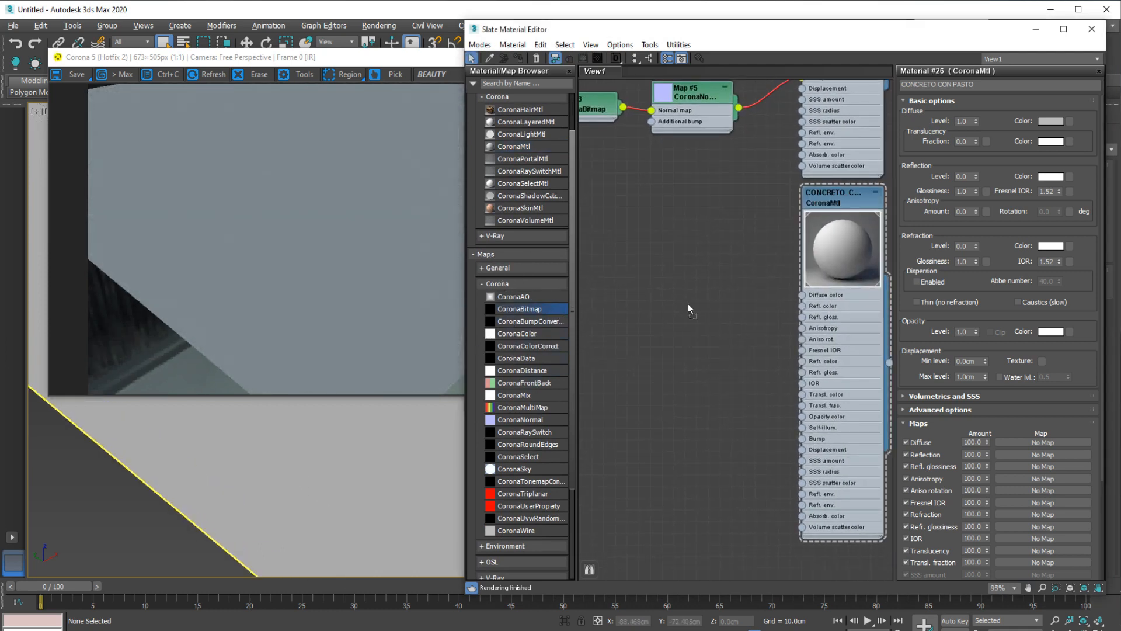
drag(688, 308, 689, 310)
click(968, 193)
click(1067, 347)
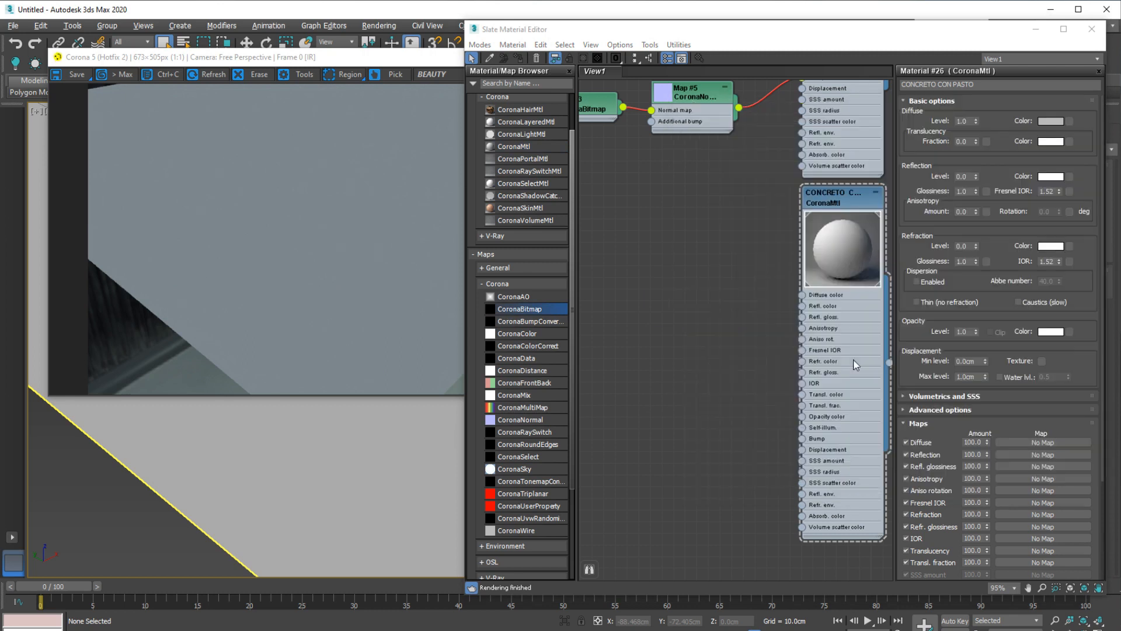
- Align the color bitmap with the new material and add CoronaBitmap nodes for the black-and-white pavement pattern and TexturesCom_Pavement_GrassBlock_1K_height.tif
drag(681, 314, 635, 210)
drag(527, 313, 725, 364)
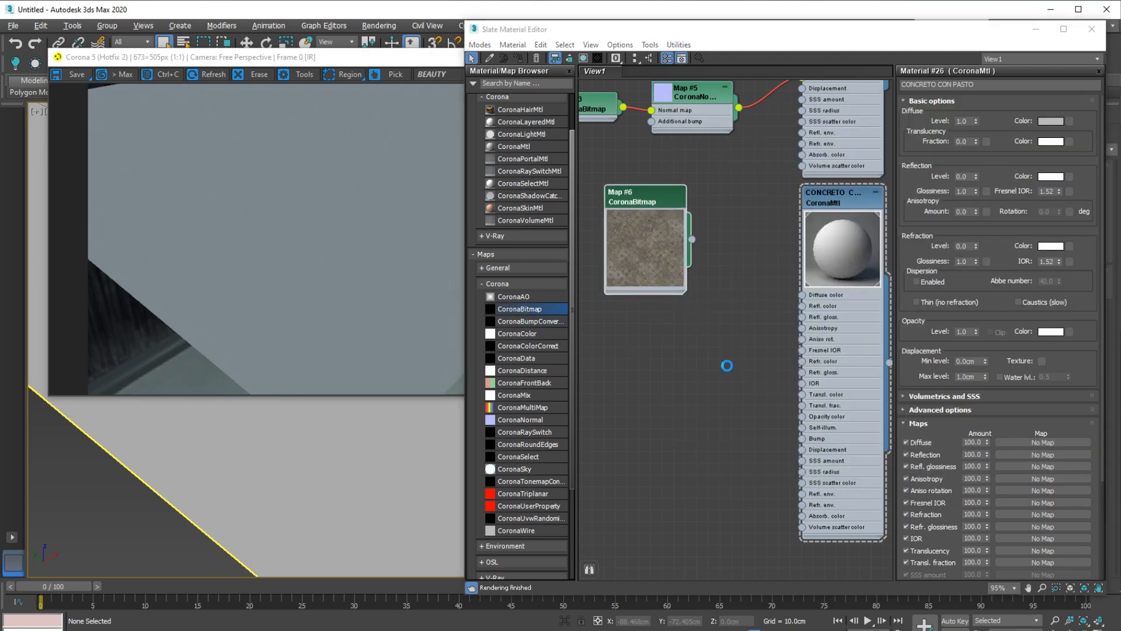
click(1015, 237)
click(1065, 364)
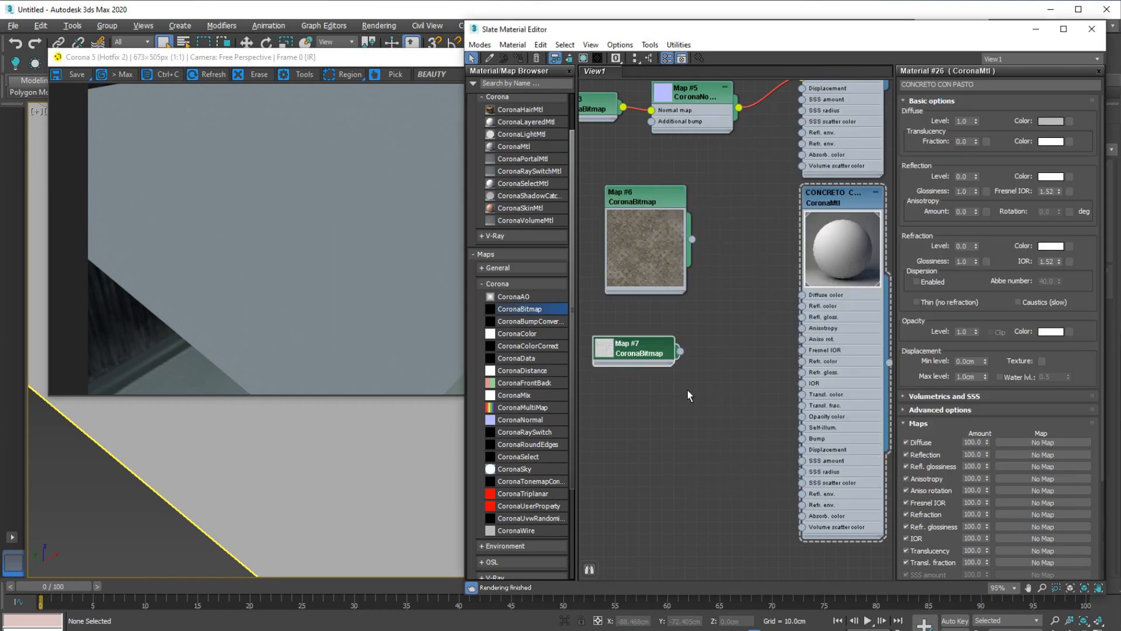
drag(529, 317, 707, 351)
click(792, 295)
click(1064, 347)
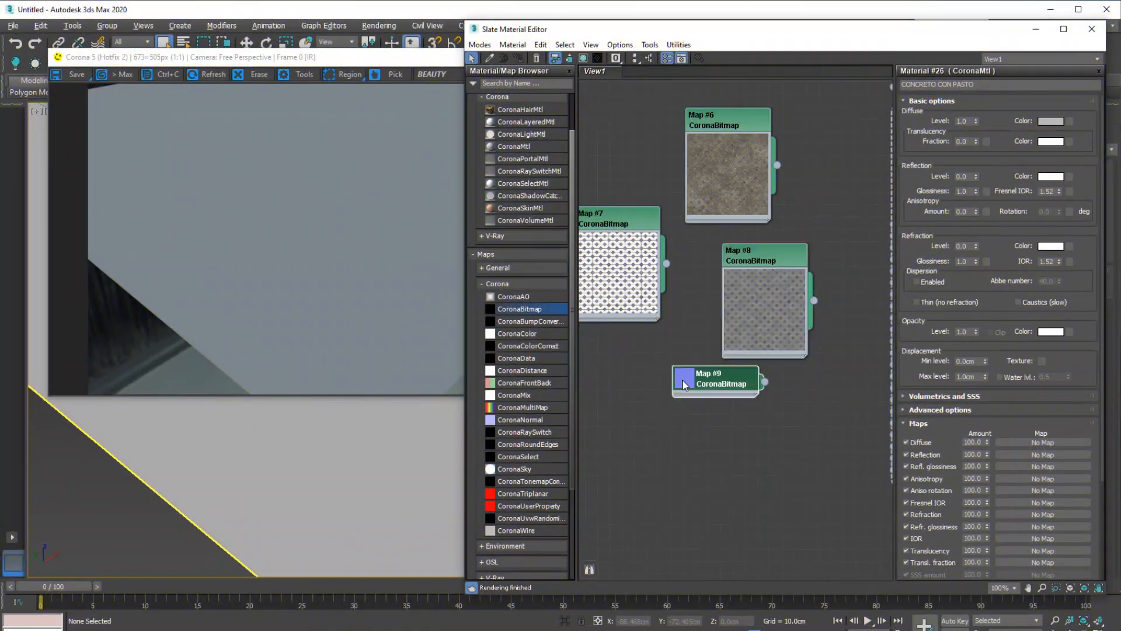
- Enlarge the pavement normal bitmap's preview and place the node beneath the black-and-white pattern bitmap
double_click(683, 381)
drag(706, 385, 608, 372)
scroll(711, 458, down, 1)
mouse_move(711, 457)
middle_down()
mouse_move(746, 417)
mouse_move(731, 451)
middle_up()
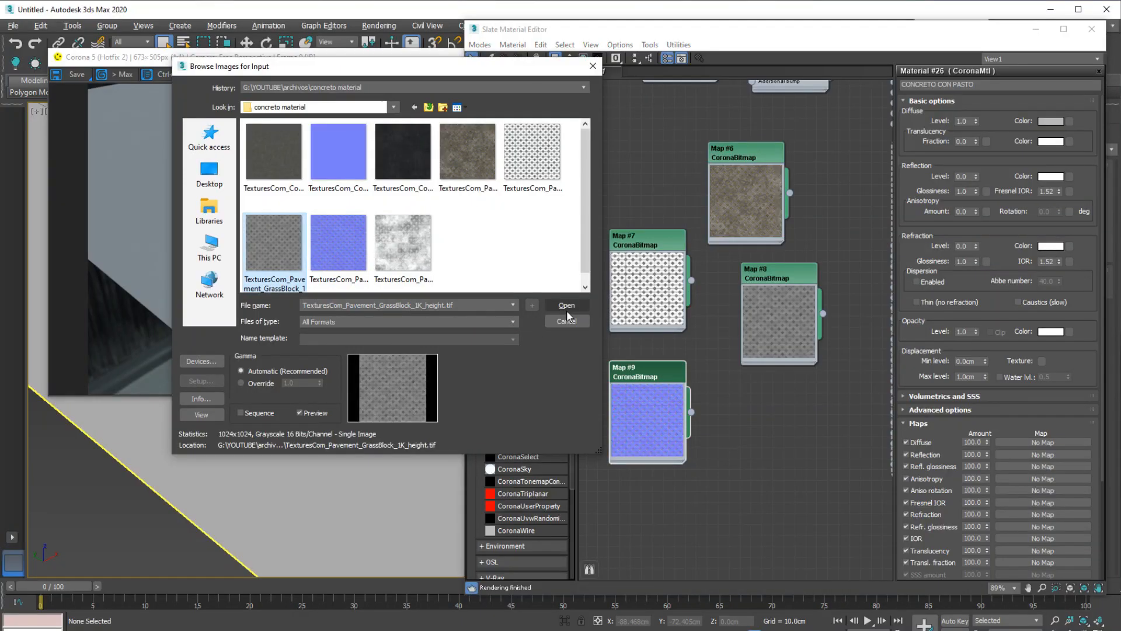
click(566, 305)
double_click(774, 411)
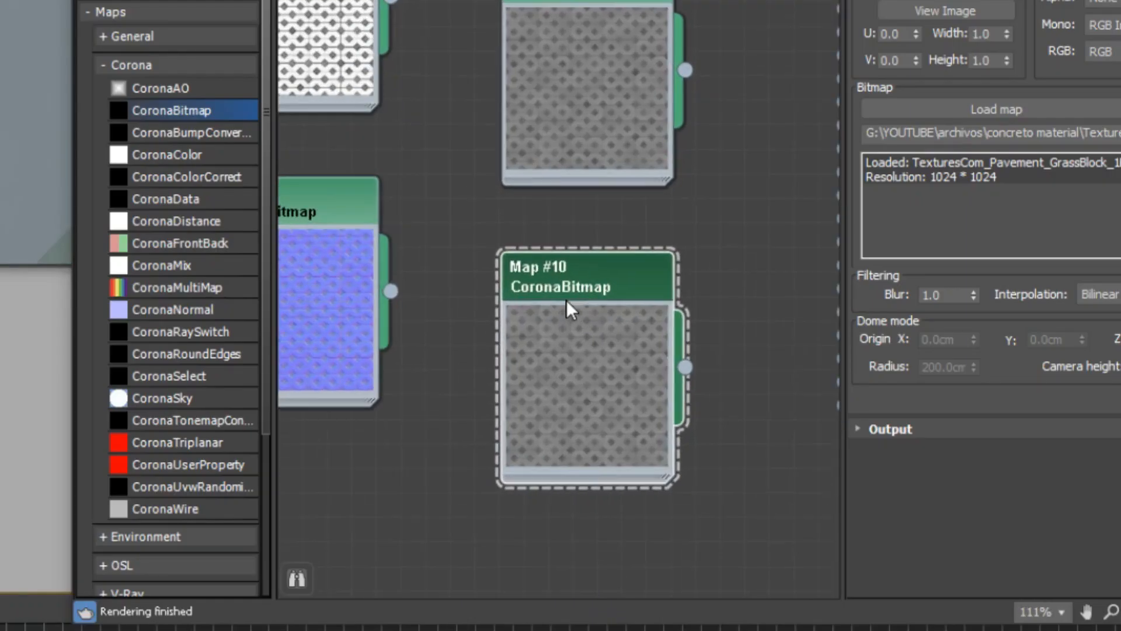
key(Delete)
- Spread out the pavement bitmap nodes, moving the mottled grey bitmap and the height bitmap below the normal bitmap
scroll(607, 318, down, 1)
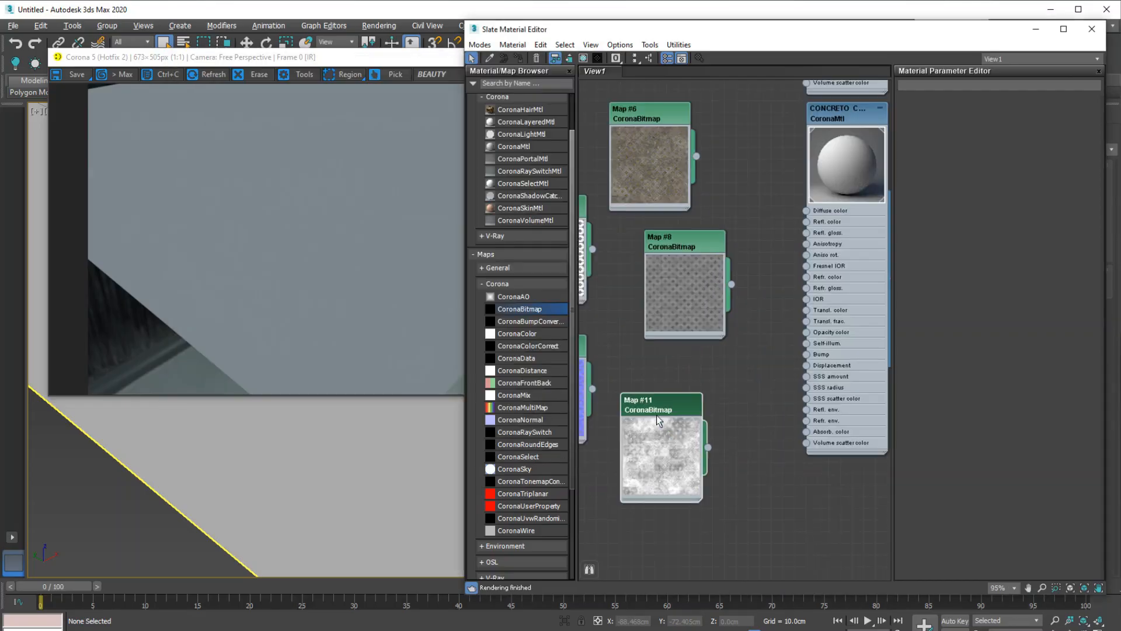
scroll(657, 416, down, 2)
middle_drag(667, 422, 726, 425)
drag(724, 483, 714, 613)
scroll(716, 496, down, 1)
middle_drag(716, 495, 698, 450)
drag(733, 284, 636, 485)
middle_drag(724, 384, 743, 408)
drag(654, 365, 689, 354)
scroll(668, 388, up, 1)
- Add a CoronaNormal map fed by the pavement normal bitmap and enable Add gamma to input
drag(517, 419, 610, 374)
scroll(729, 355, up, 2)
double_click(758, 359)
double_click(725, 362)
drag(735, 366, 731, 328)
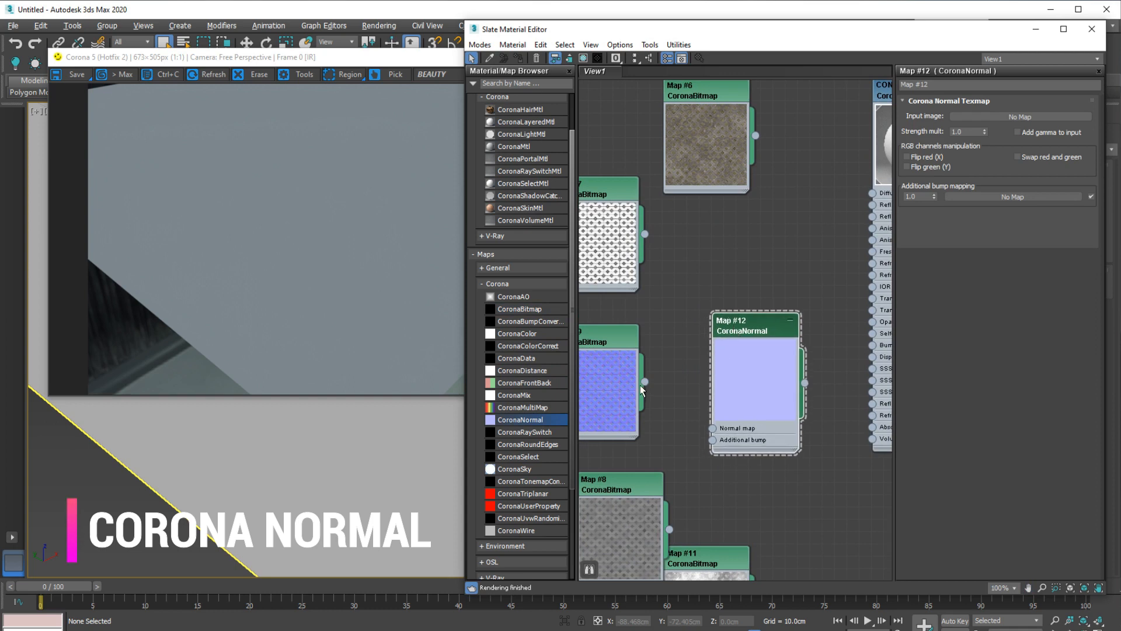
drag(712, 427, 712, 428)
click(1017, 132)
- Show CONCRETO CON PASTO in a large separate preview and connect the pavement CoronaNormal map to its Bump input
middle_drag(772, 325, 706, 359)
click(829, 129)
double_click(830, 130)
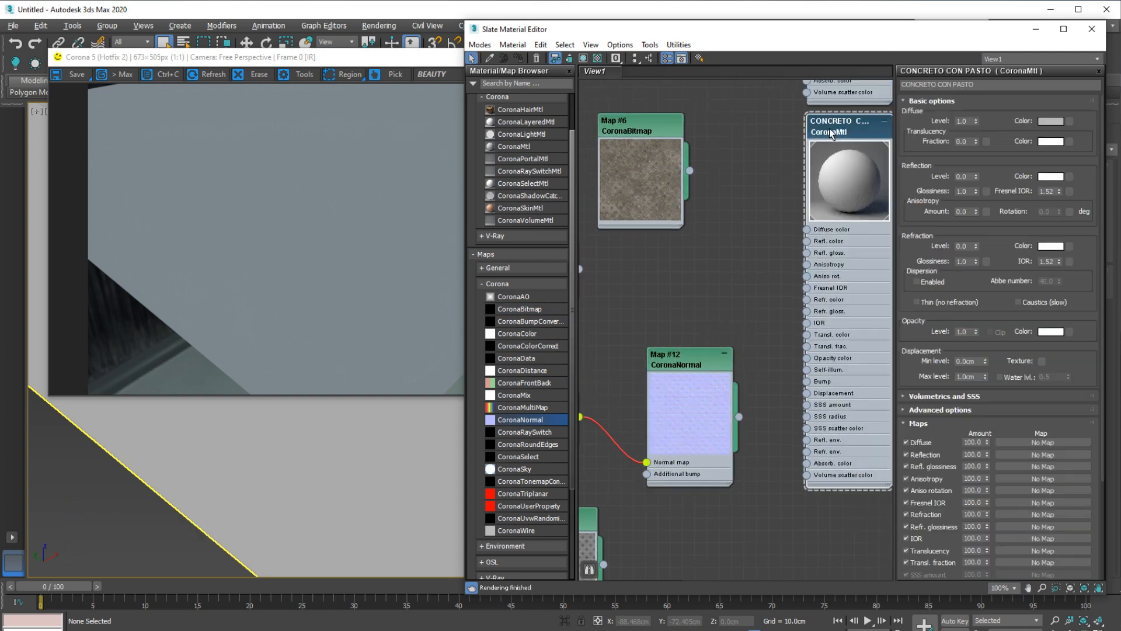
right_click(830, 129)
click(853, 187)
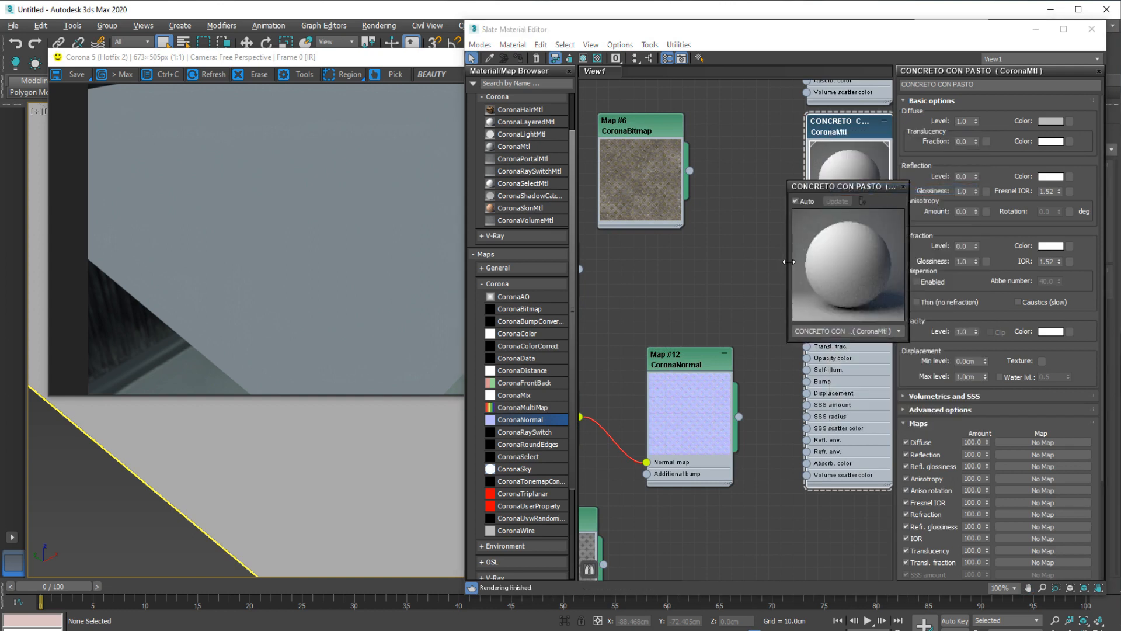
drag(789, 262, 649, 262)
drag(809, 187, 641, 58)
drag(738, 419, 806, 381)
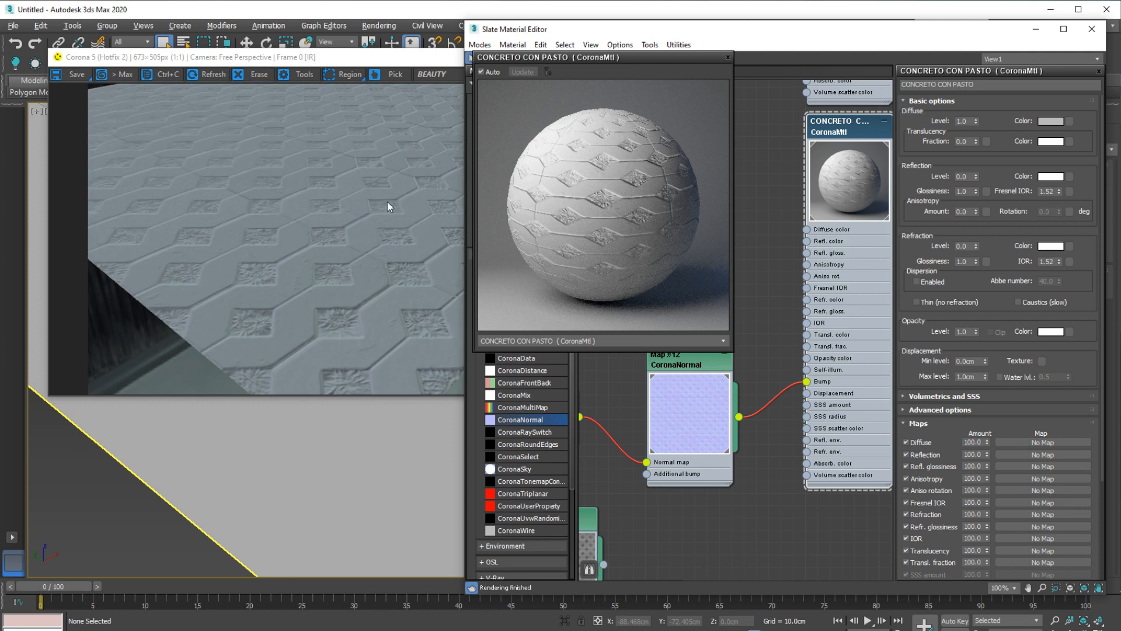
click(727, 57)
- Collapse the pavement CoronaNormal node's preview and place it beside the normal bitmap, level with the material's Bump input
scroll(740, 301, down, 2)
double_click(756, 331)
drag(762, 295, 762, 315)
drag(628, 345, 656, 326)
middle_drag(697, 168, 699, 286)
mouse_move(715, 254)
mouse_down()
mouse_move(738, 224)
mouse_move(725, 254)
mouse_up()
- Stack the height bitmap between the color and normal bitmaps, with the mottled grey and black-and-white bitmaps below them
middle_drag(667, 503, 700, 411)
scroll(700, 411, down, 1)
drag(693, 466, 670, 479)
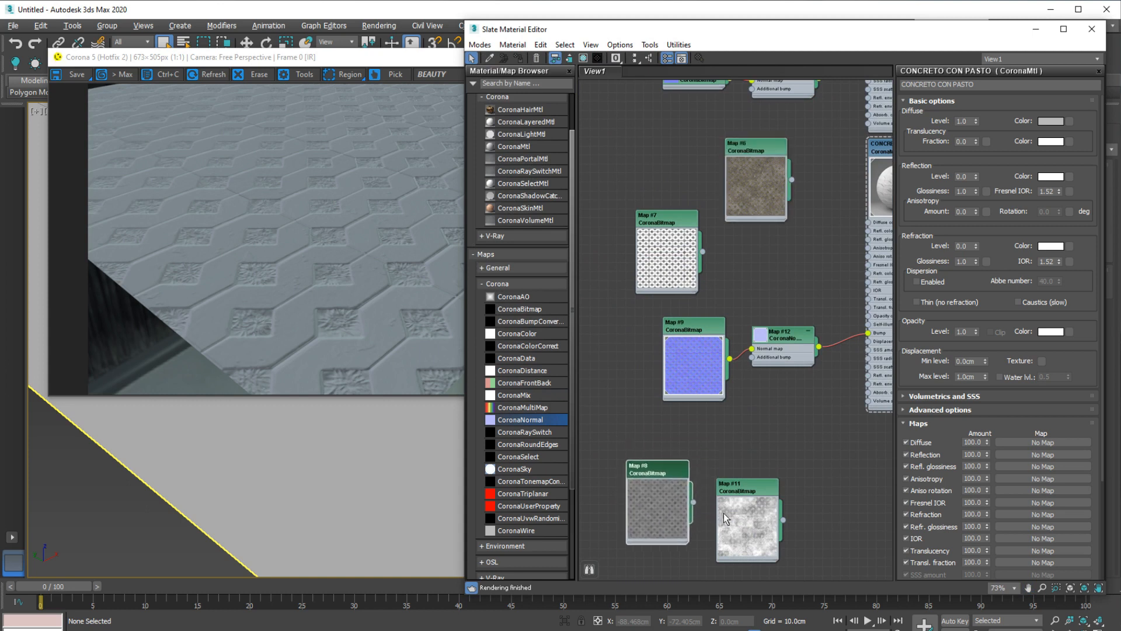
drag(724, 513, 751, 416)
drag(660, 265, 607, 427)
middle_drag(630, 416, 635, 337)
drag(641, 345, 785, 467)
middle_drag(748, 414, 724, 446)
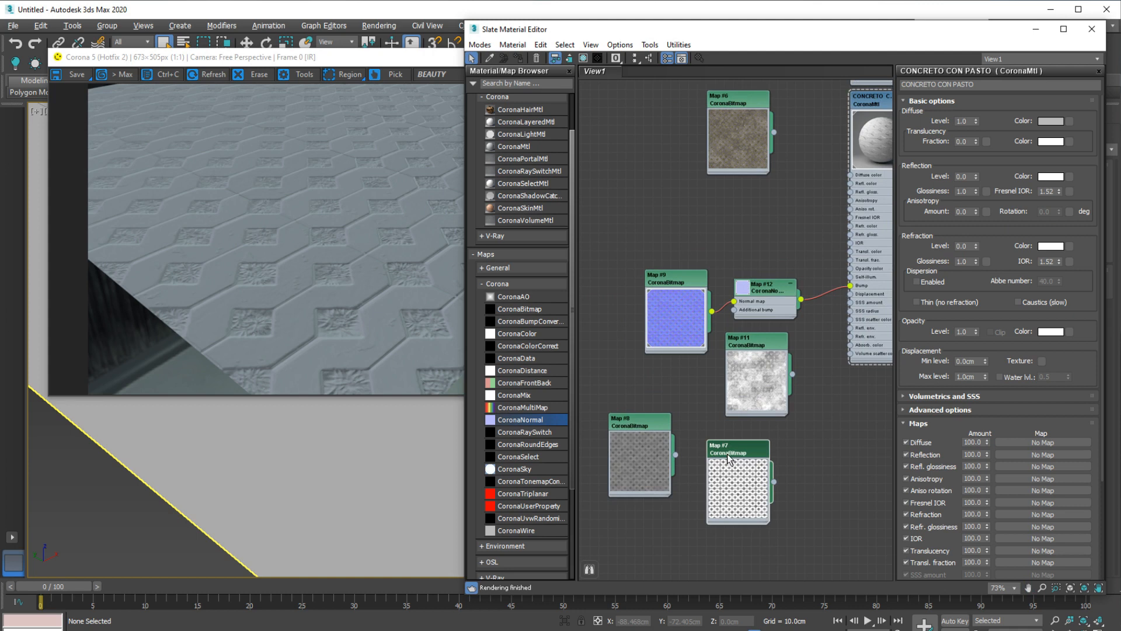
drag(646, 429, 736, 188)
middle_drag(736, 188, 752, 289)
drag(752, 289, 760, 295)
scroll(768, 291, up, 1)
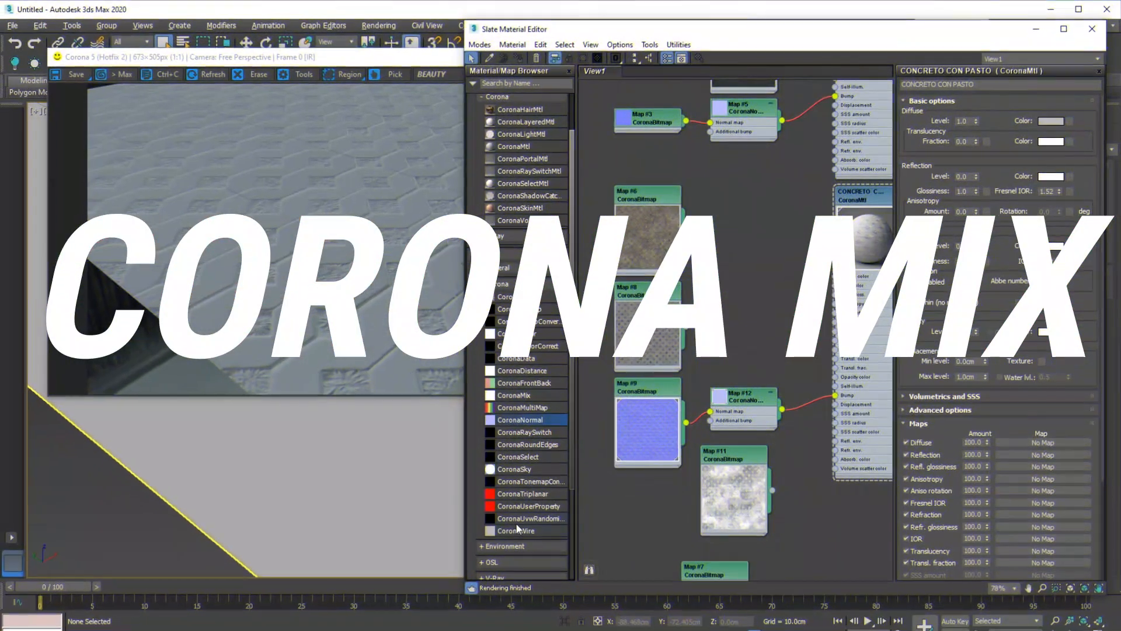
- Add a CoronaMix map between the pavement bitmaps and the CONCRETO CON PASTO material and open its parameters
drag(738, 252, 735, 234)
scroll(783, 265, up, 2)
double_click(723, 255)
middle_drag(664, 249, 729, 274)
scroll(729, 273, up, 1)
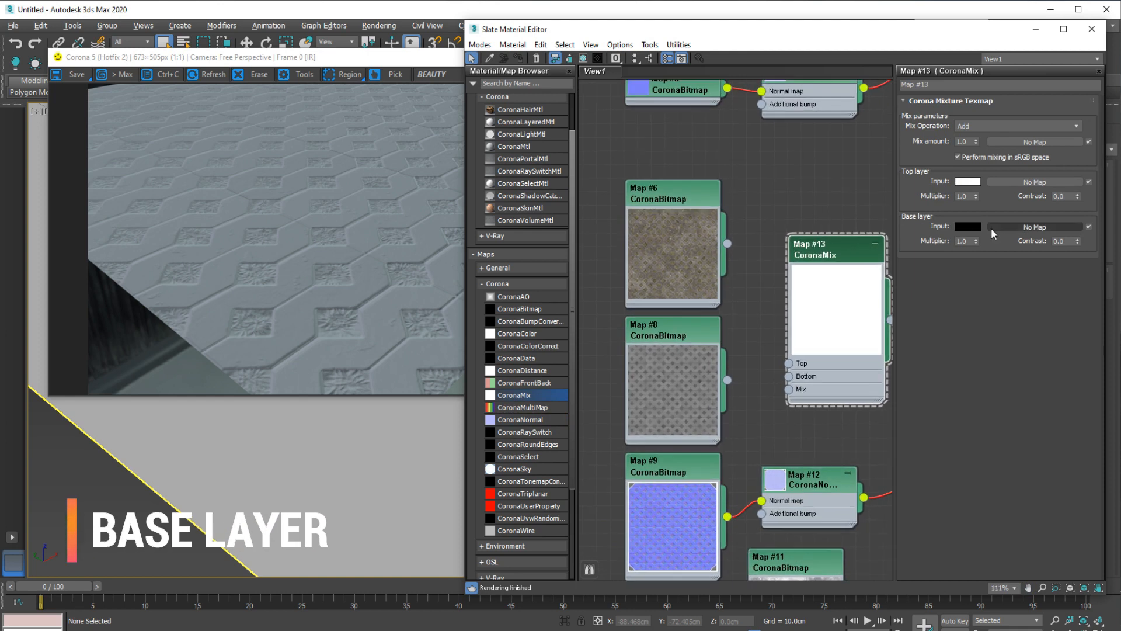
- Assign the pavement color bitmap to the CoronaMix base layer and the height bitmap to its top layer
drag(1031, 229, 1030, 228)
key(Return)
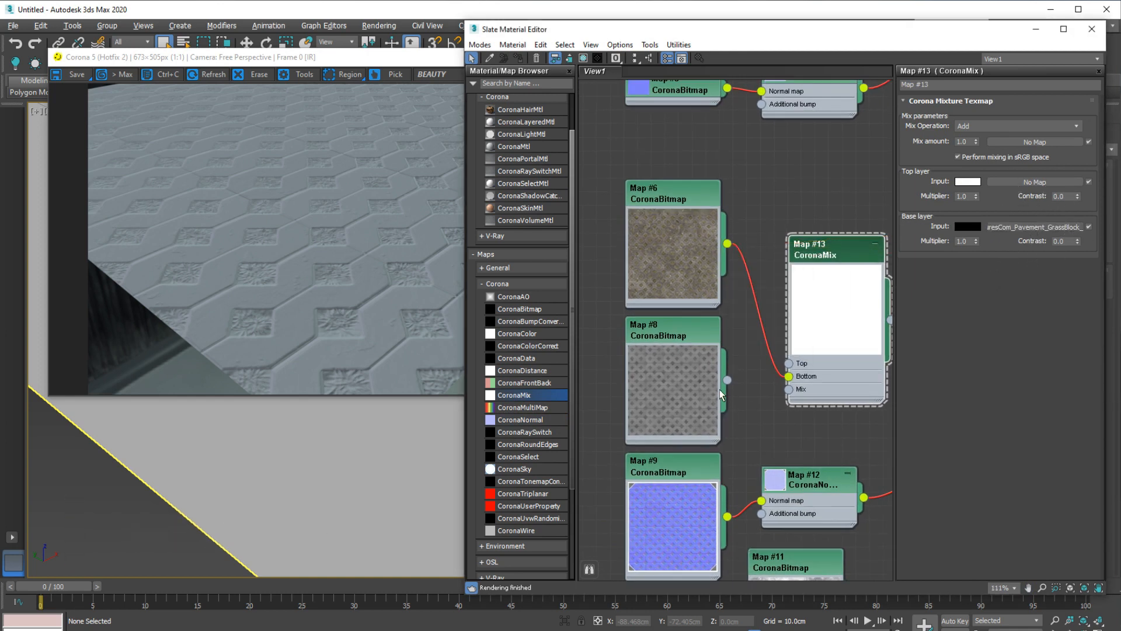
double_click(674, 374)
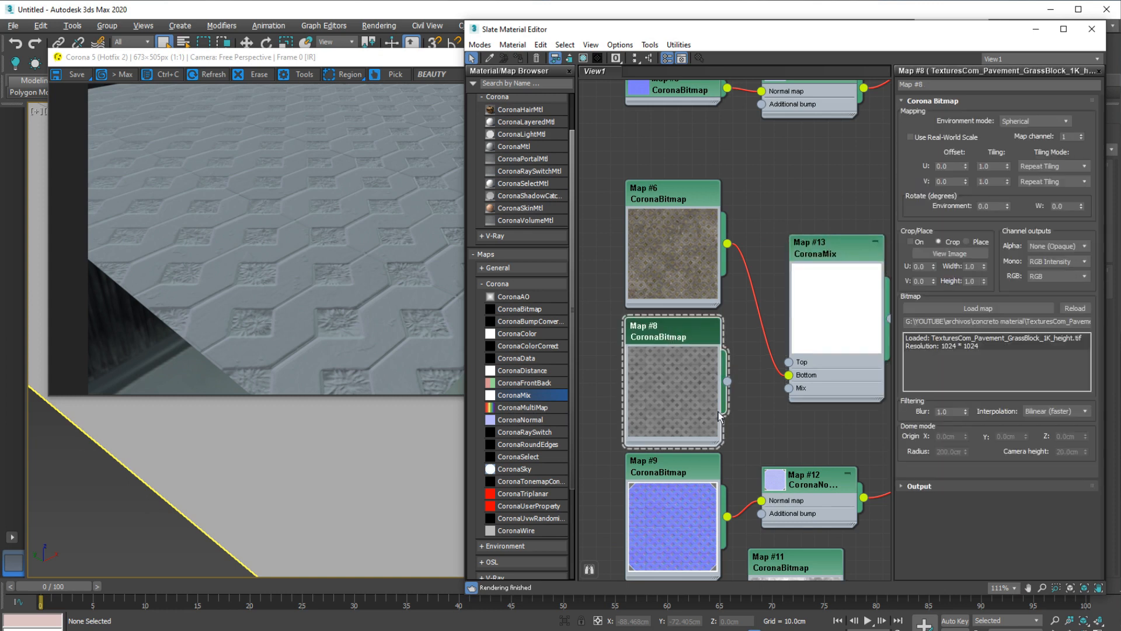
drag(726, 381, 789, 362)
scroll(793, 303, down, 1)
- Set the CoronaMix operation to Multiply and connect the map to the CONCRETO CON PASTO Diffuse color
double_click(794, 242)
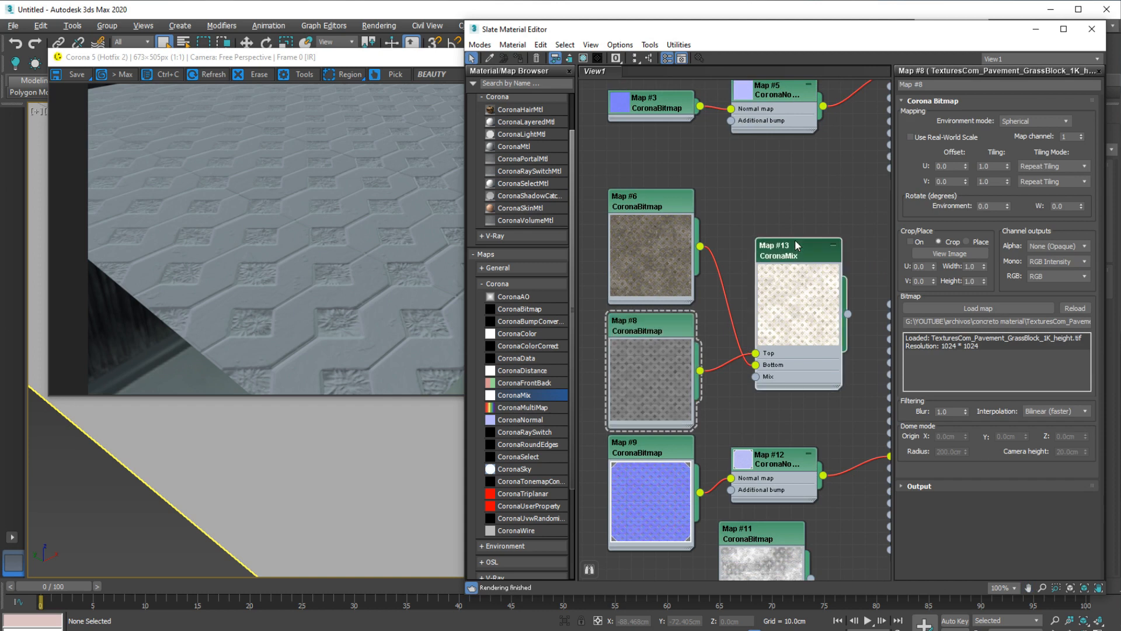
middle_drag(843, 314, 766, 334)
scroll(766, 334, up, 1)
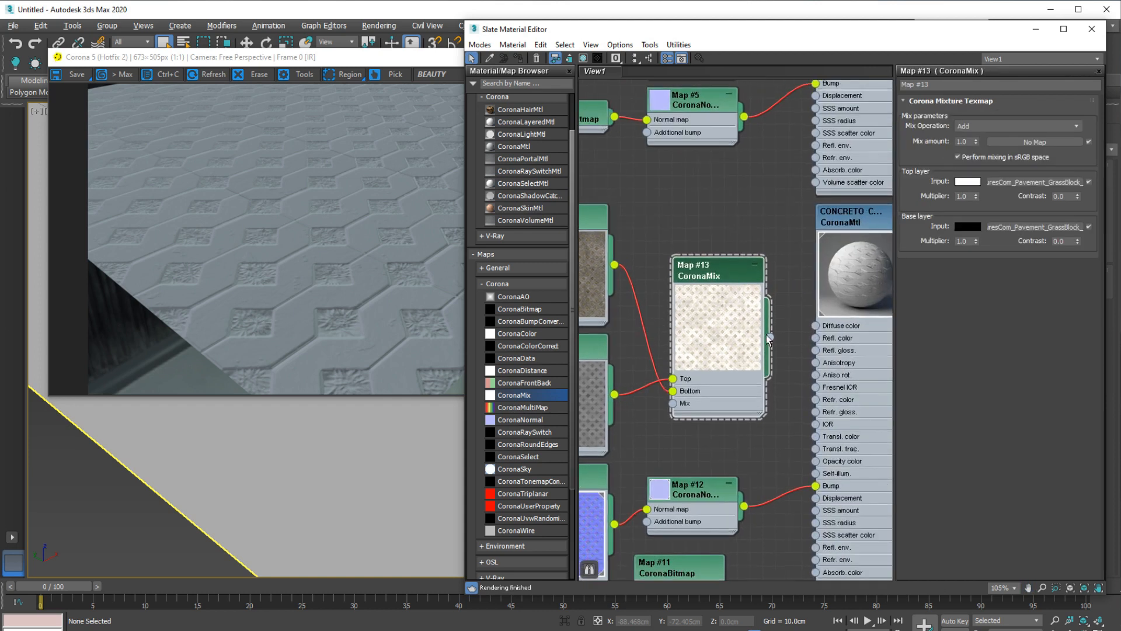
click(958, 126)
click(977, 152)
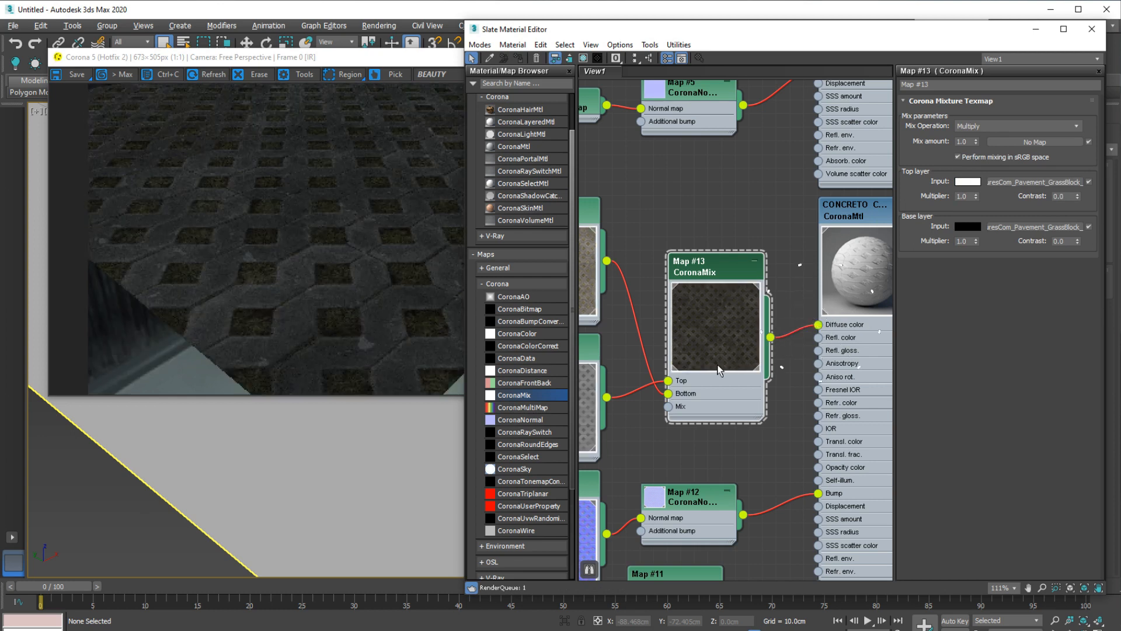
middle_drag(701, 323, 733, 314)
scroll(734, 314, down, 1)
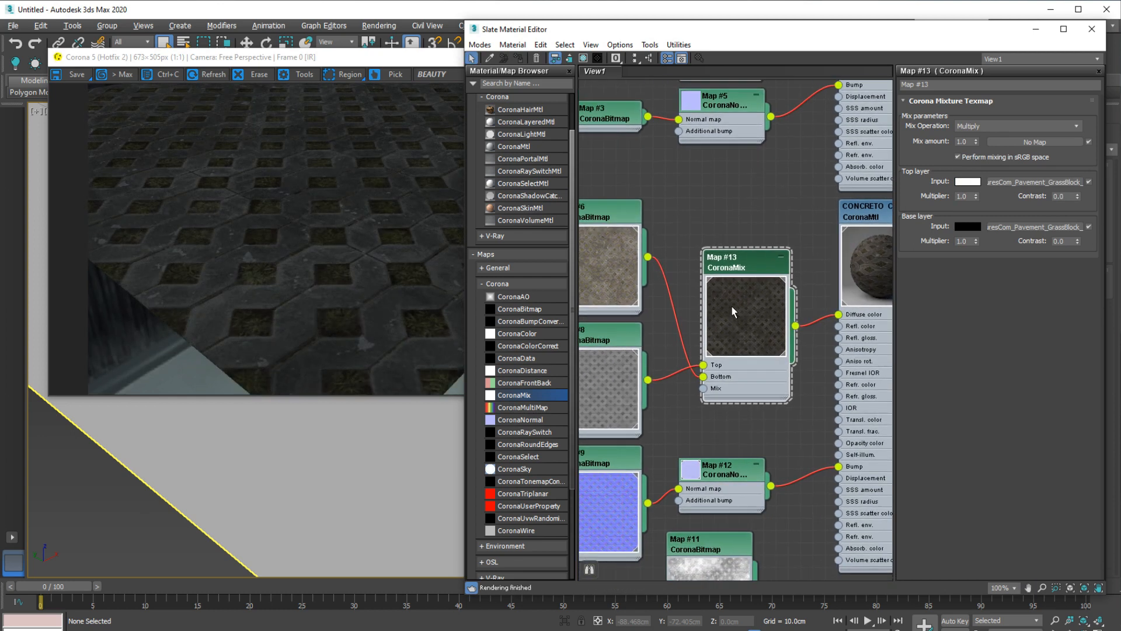
scroll(703, 301, down, 1)
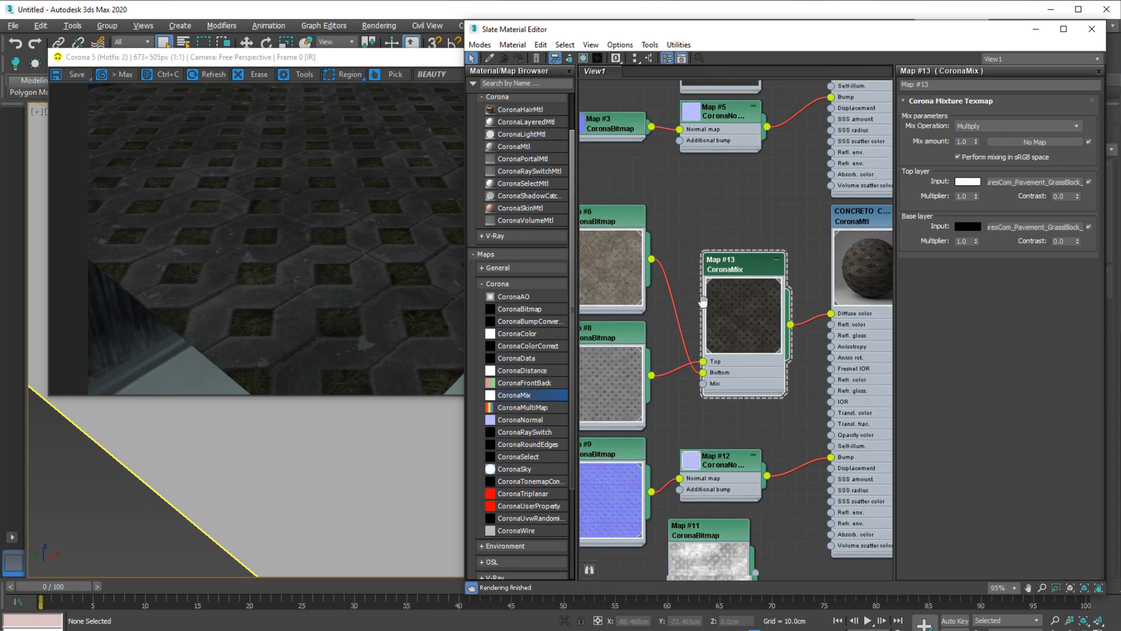
- Move the mottled roughness bitmap up from below the normal map to the pavement height bitmap
middle_drag(643, 365, 703, 299)
drag(686, 229, 686, 216)
scroll(717, 464, down, 1)
middle_drag(717, 465, 757, 353)
drag(783, 375, 640, 208)
middle_drag(682, 246, 667, 350)
drag(666, 333, 742, 331)
scroll(701, 271, up, 3)
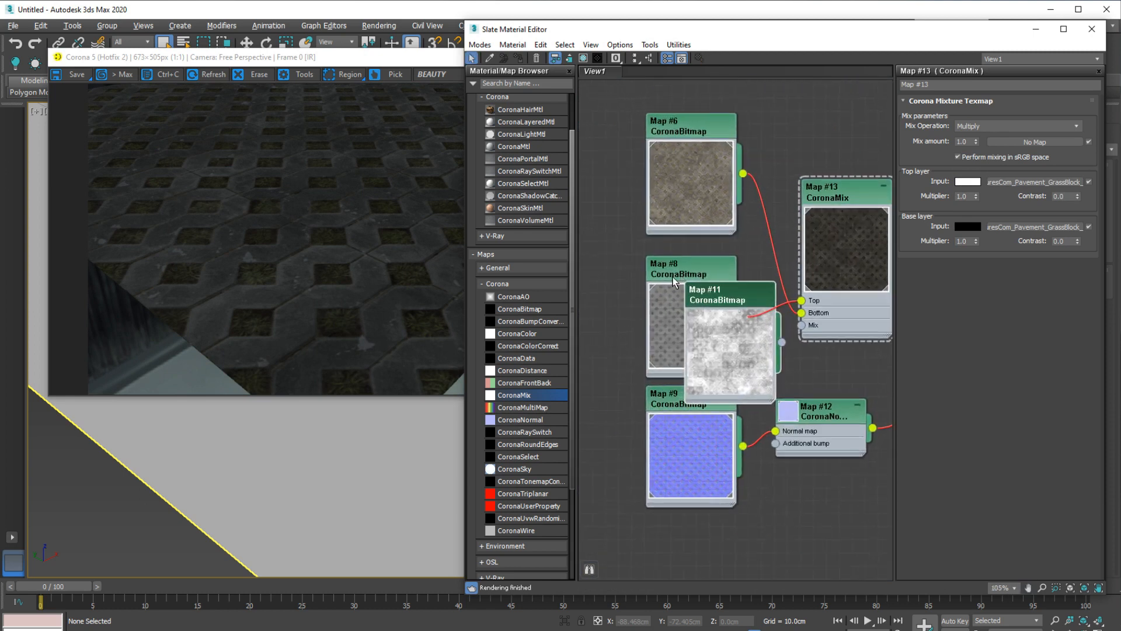
- Move the height bitmap aside and connect the roughness bitmap to the CoronaMix Top input in its place
drag(701, 270, 572, 257)
drag(727, 313, 689, 353)
double_click(688, 338)
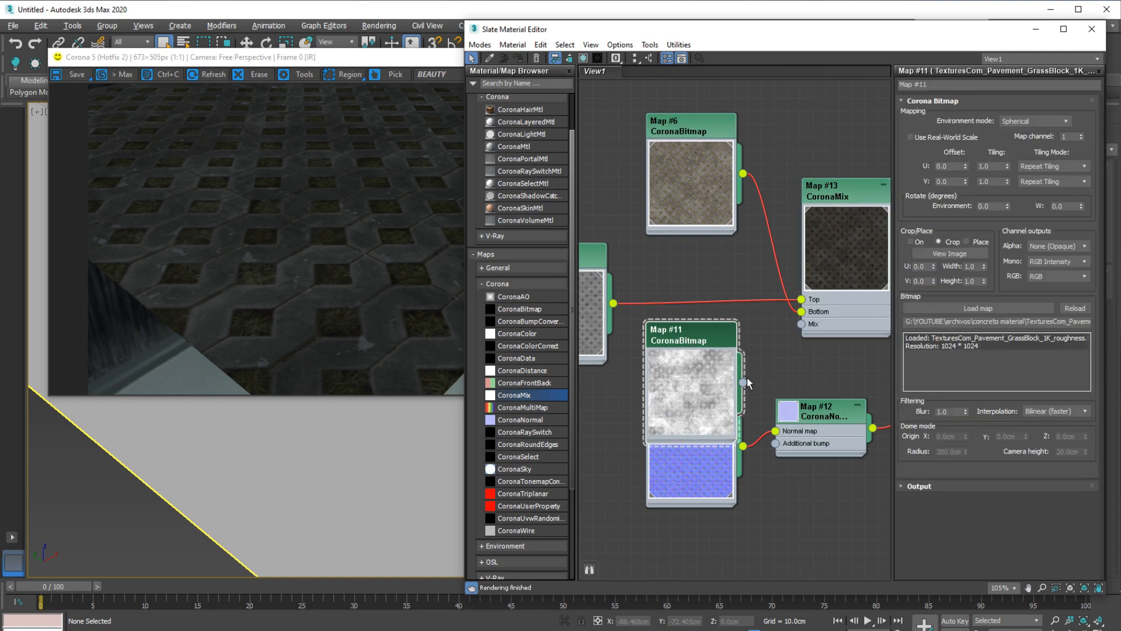
drag(807, 301, 806, 300)
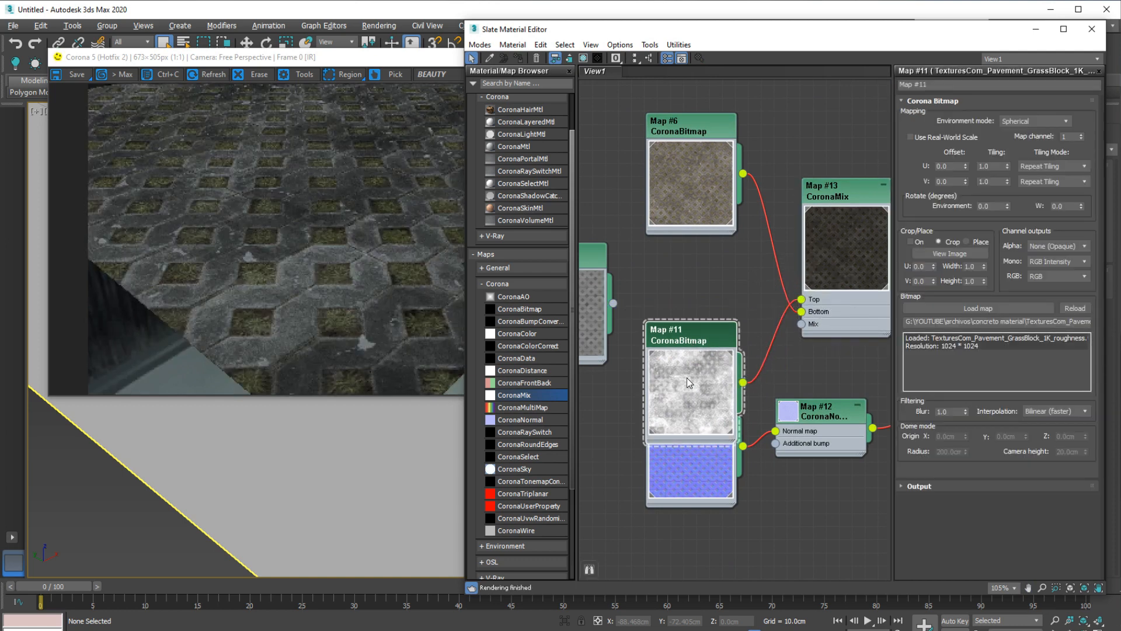
drag(687, 377, 689, 300)
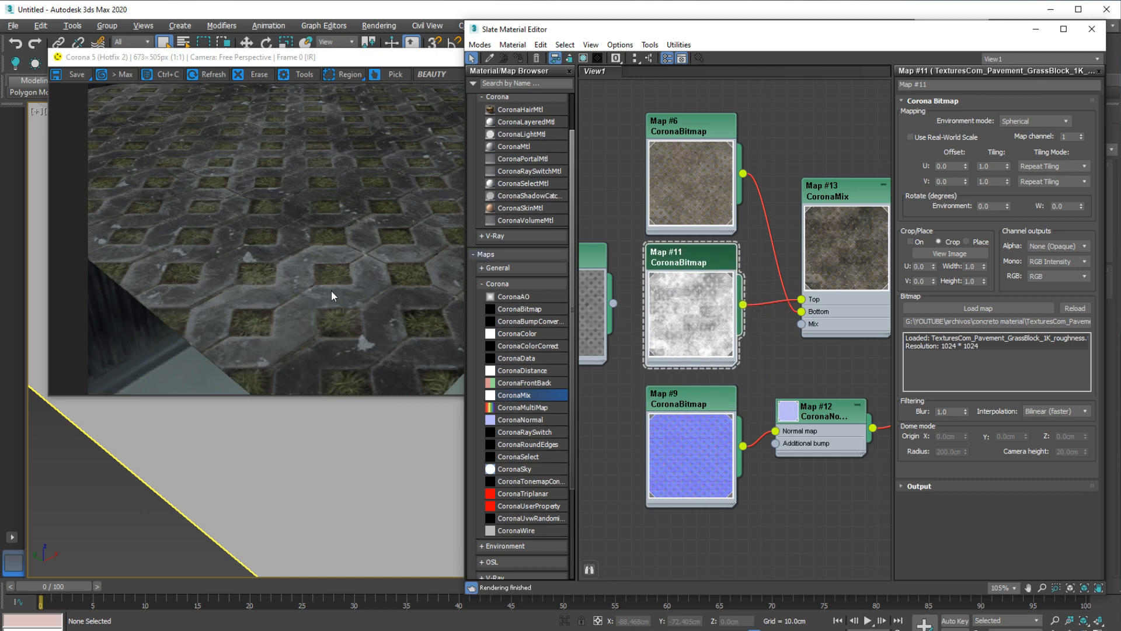
- Wire the pavement color bitmap directly to Diffuse color for comparison, and reconnect the CoronaMix to that slot
scroll(623, 308, down, 1)
middle_drag(751, 252, 676, 273)
drag(651, 217, 734, 236)
drag(822, 284, 820, 279)
middle_drag(782, 307, 885, 300)
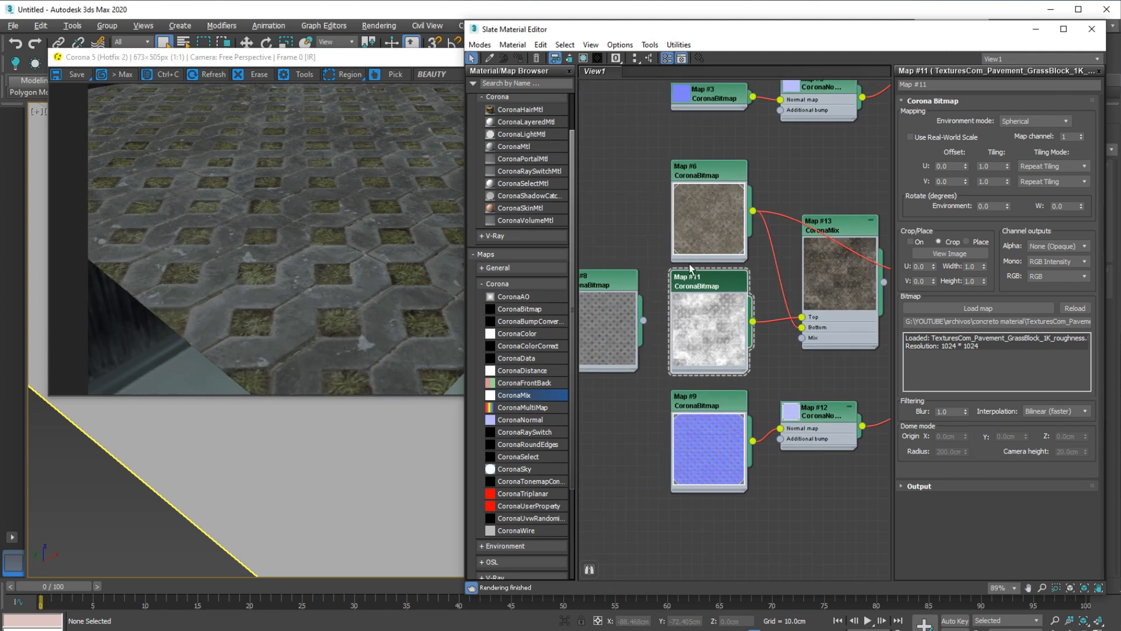
middle_drag(690, 268, 606, 282)
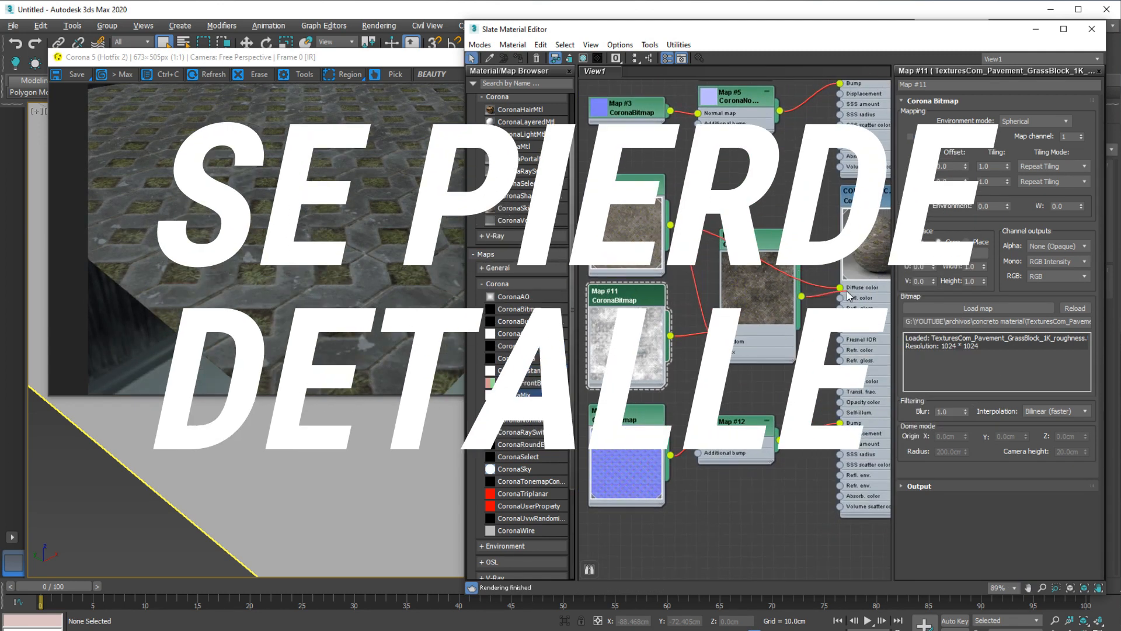
drag(840, 285, 840, 286)
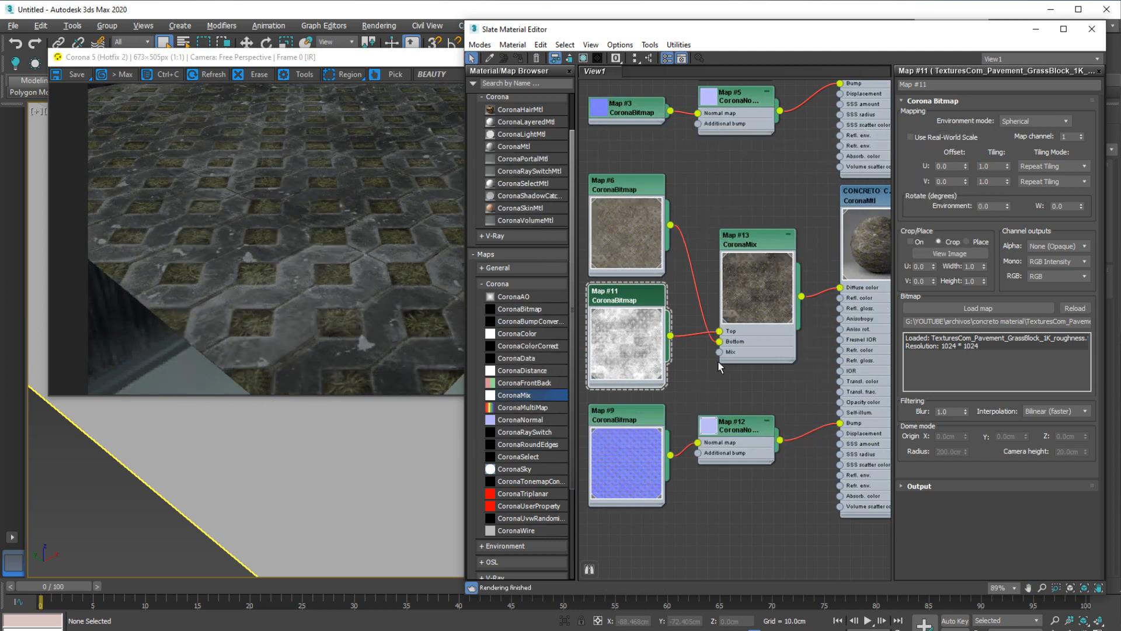
- Collapse the roughness and color bitmap nodes beside the CoronaMix and place the height bitmap below the mix
scroll(718, 362, down, 1)
middle_drag(718, 362, 774, 306)
drag(698, 188, 688, 341)
mouse_move(688, 258)
mouse_down()
mouse_move(678, 172)
mouse_move(695, 238)
mouse_up()
double_click(679, 332)
scroll(708, 308, down, 1)
middle_drag(708, 307, 713, 278)
drag(776, 340, 792, 356)
drag(797, 225, 762, 199)
middle_drag(771, 212, 727, 252)
middle_drag(582, 300, 669, 262)
drag(668, 262, 800, 295)
middle_drag(800, 295, 732, 321)
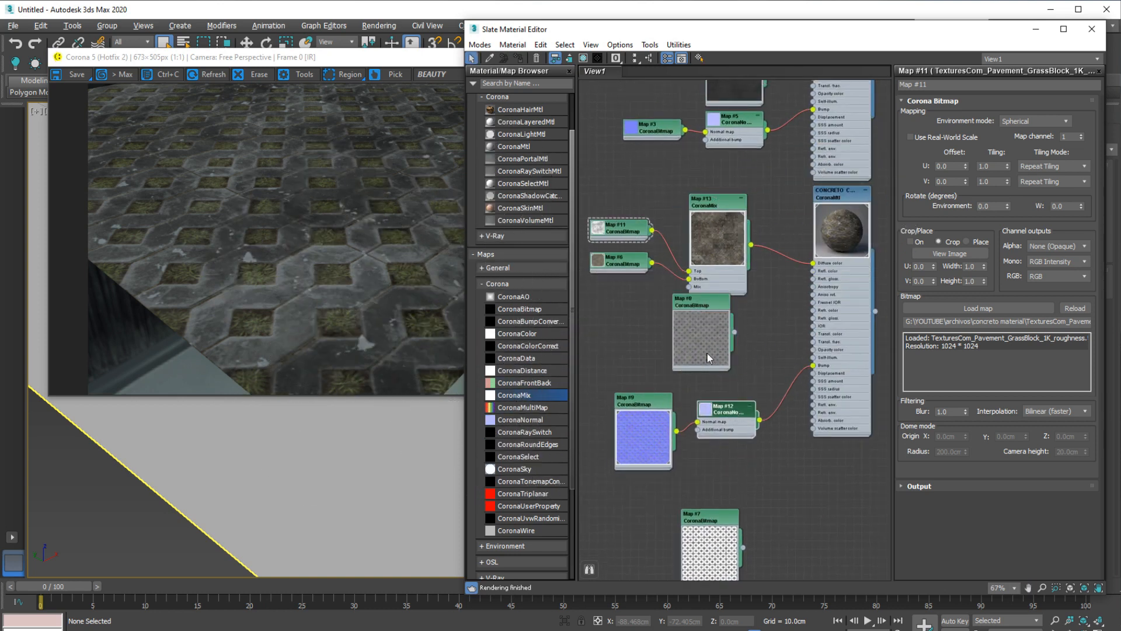
- Connect the height bitmap to the Refl. gloss. slot of the CONCRETO CON PASTO material
scroll(733, 342, up, 3)
scroll(717, 390, up, 1)
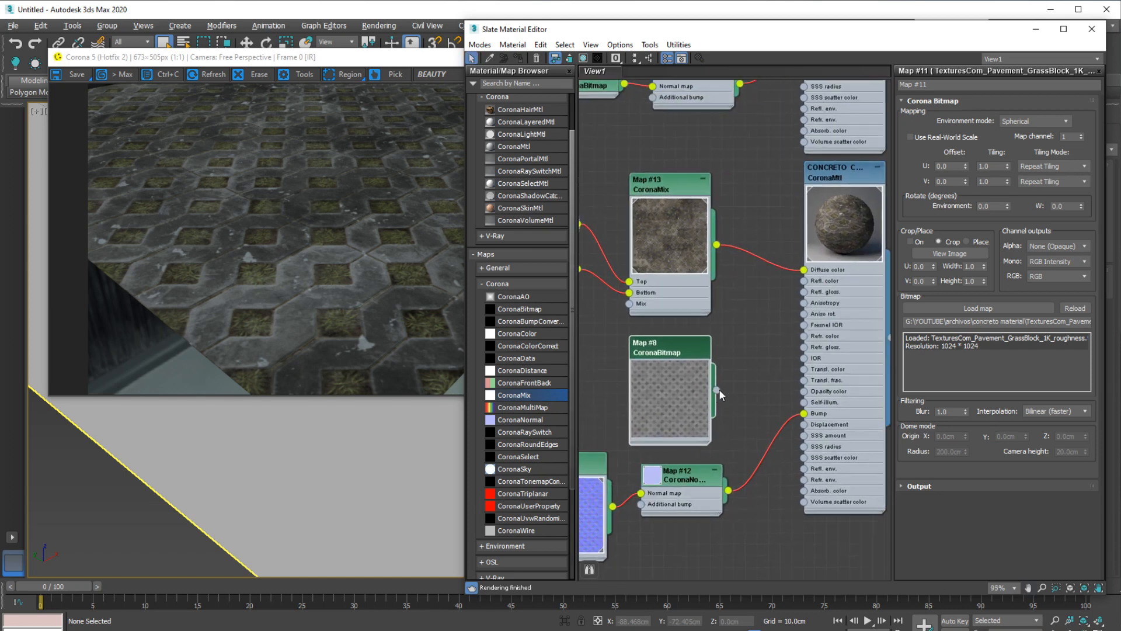
drag(717, 392, 804, 292)
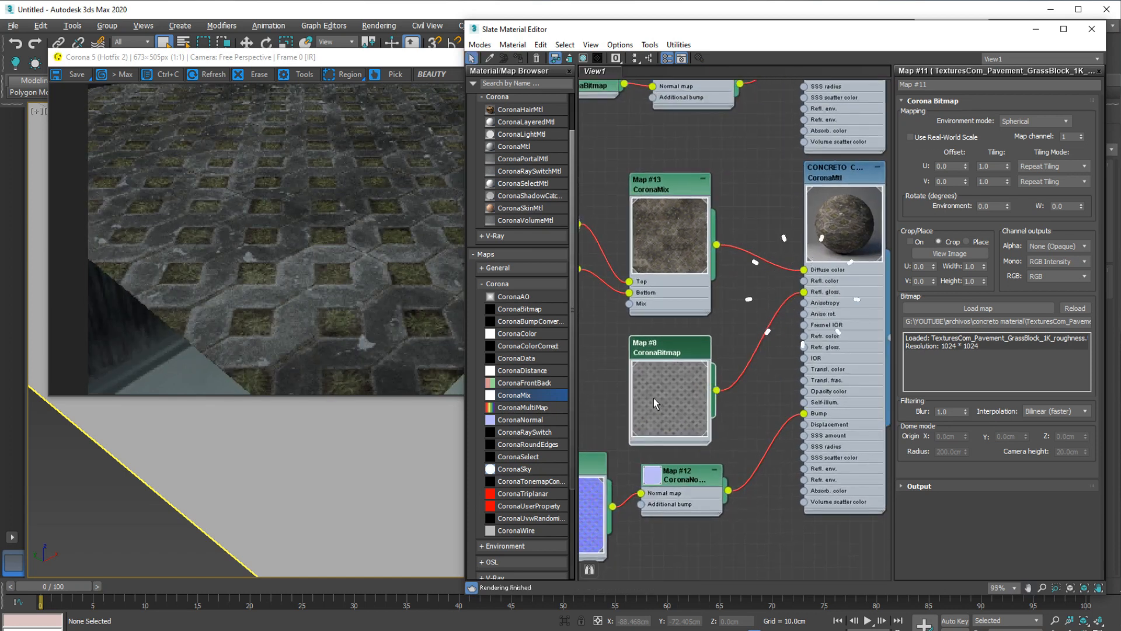
middle_drag(668, 386, 671, 370)
drag(671, 370, 670, 359)
- Set the Reflection level of the CONCRETO CON PASTO material to 1
click(826, 159)
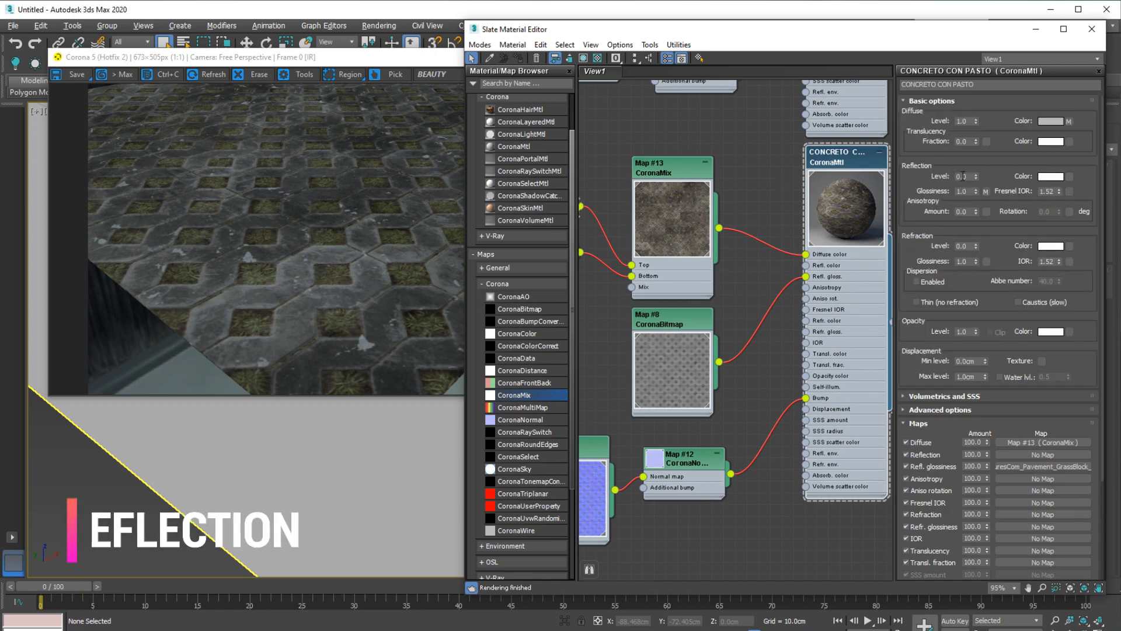
drag(968, 176, 928, 176)
text(1)
key(Return)
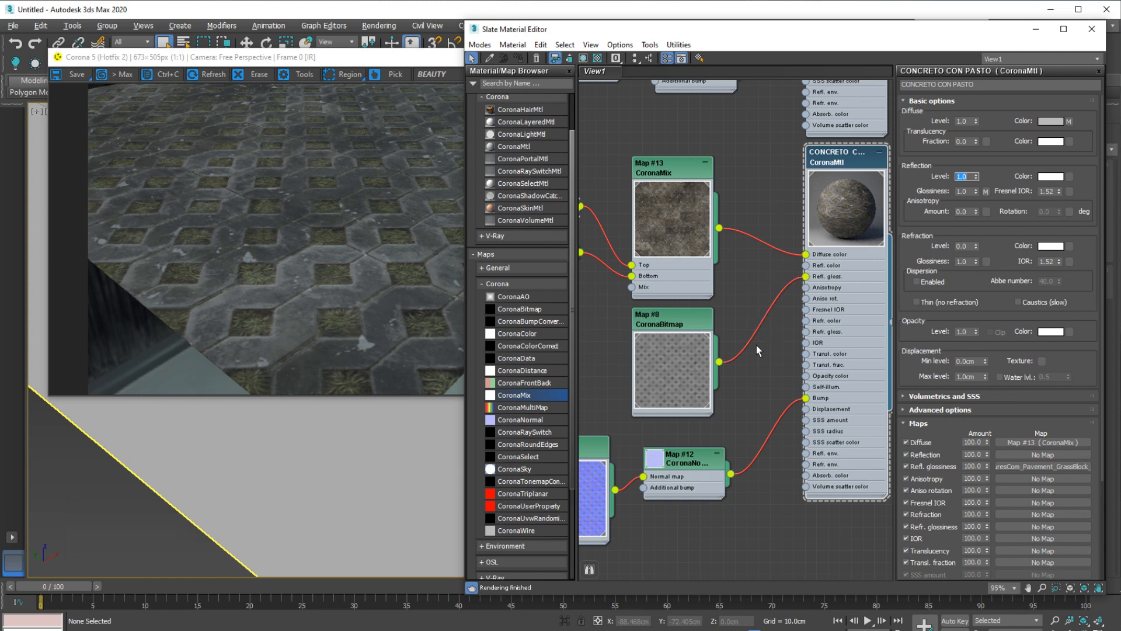
- Examine the pavement surface on the plane from several distances and angles in the interactive render
scroll(755, 342, down, 1)
middle_drag(730, 357, 763, 355)
scroll(298, 450, down, 3)
middle_drag(298, 450, 288, 492)
scroll(335, 503, up, 5)
scroll(335, 504, down, 4)
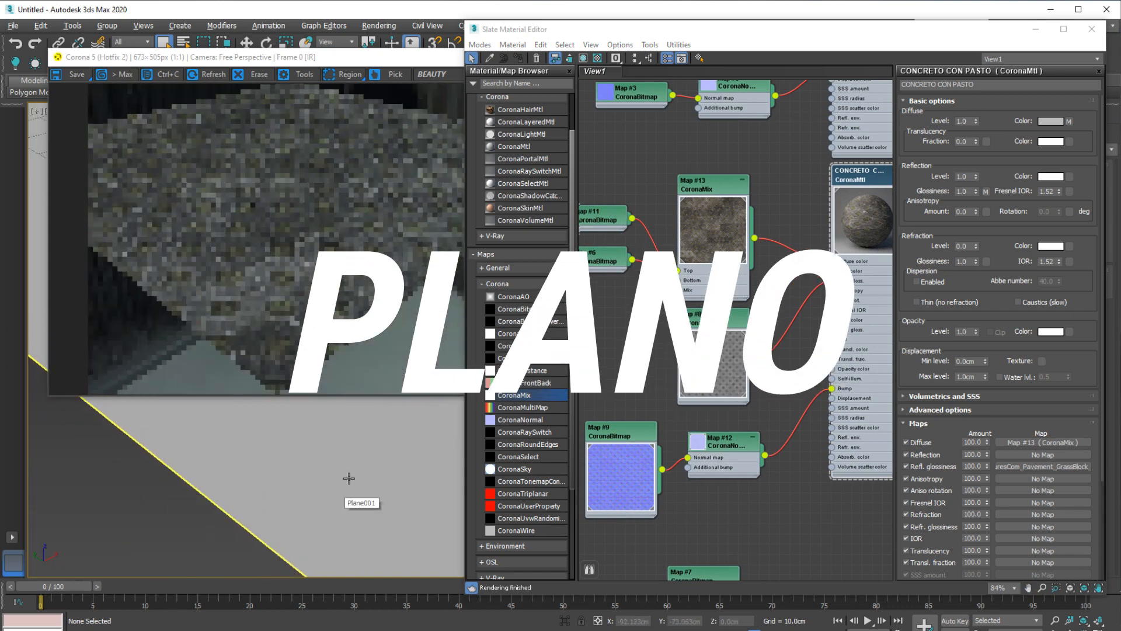
mouse_move(361, 505)
middle_down()
mouse_move(397, 525)
mouse_move(360, 487)
middle_up()
scroll(371, 501, down, 1)
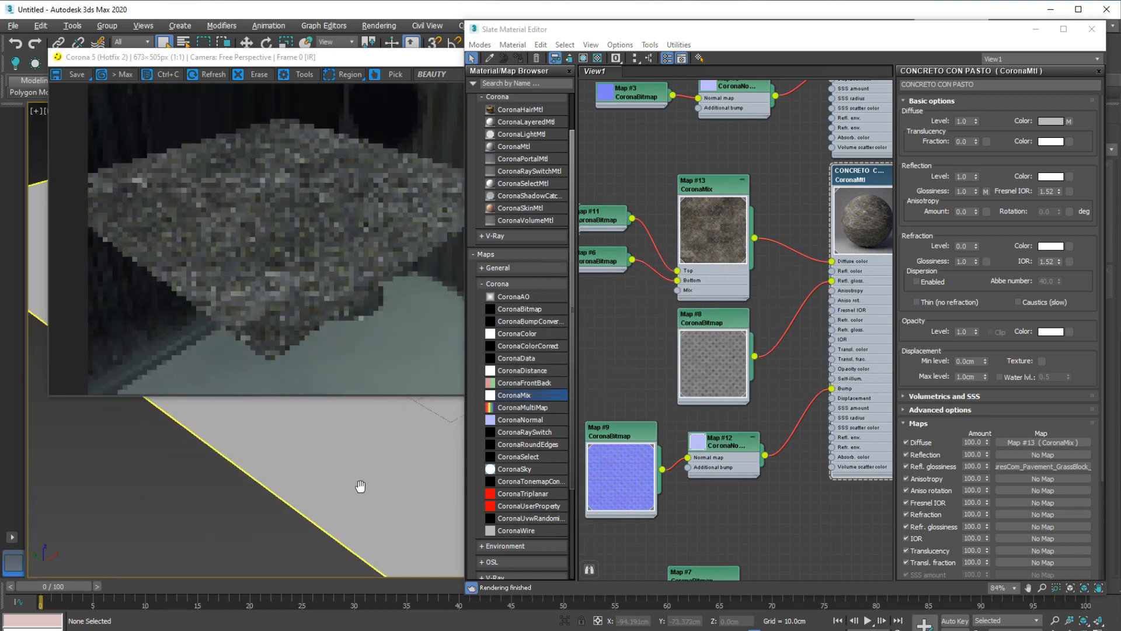
scroll(368, 494, up, 2)
scroll(374, 496, up, 2)
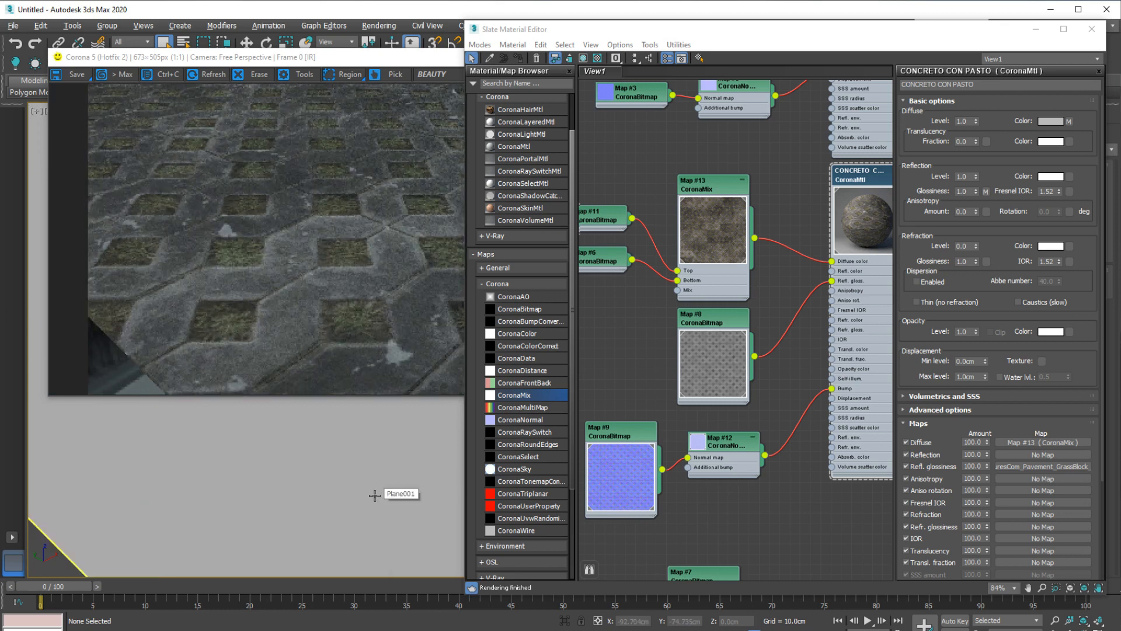
alt+middle_drag(370, 492, 330, 500)
scroll(321, 489, up, 3)
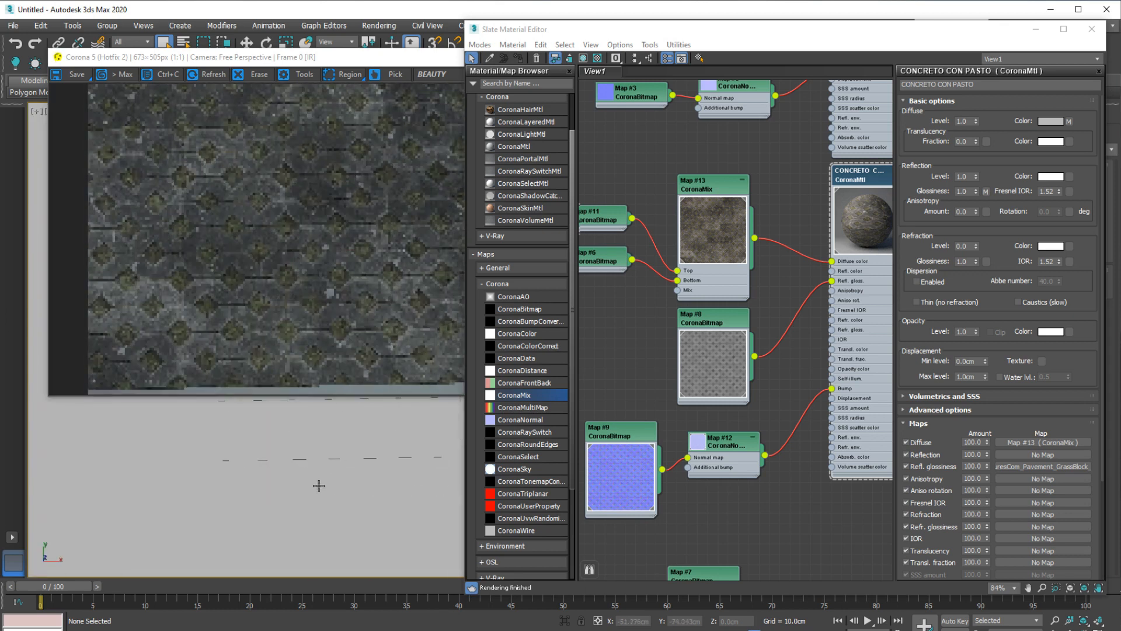
- Bring the black-and-white ambient occlusion bitmap below the normal map and inspect its image at full size
middle_drag(669, 475, 682, 365)
drag(719, 474, 740, 413)
double_click(771, 370)
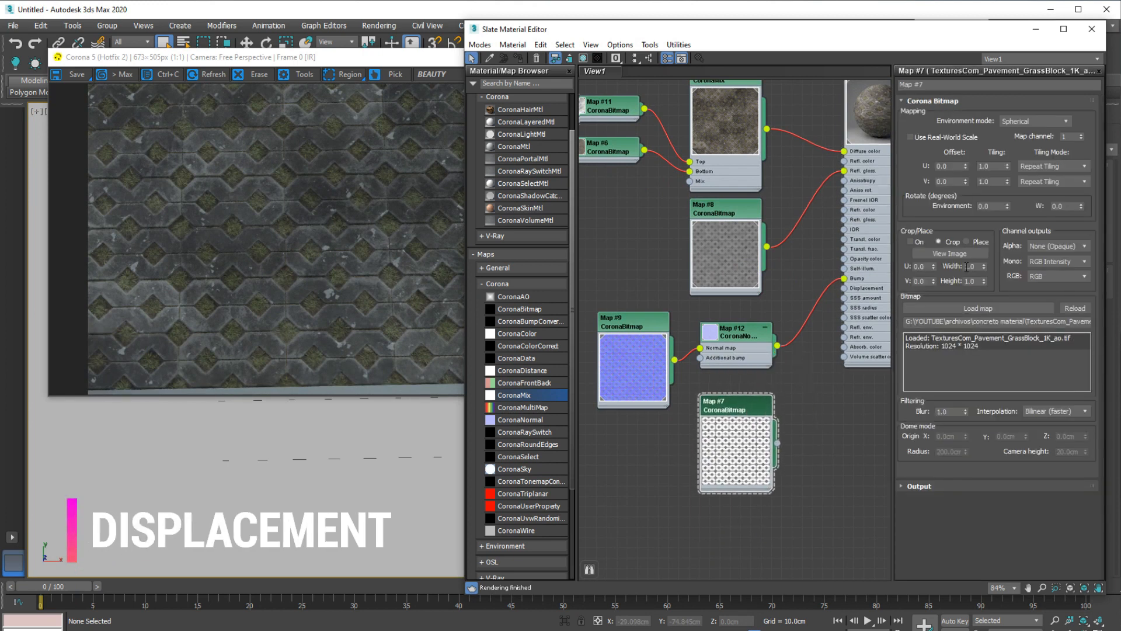
click(949, 253)
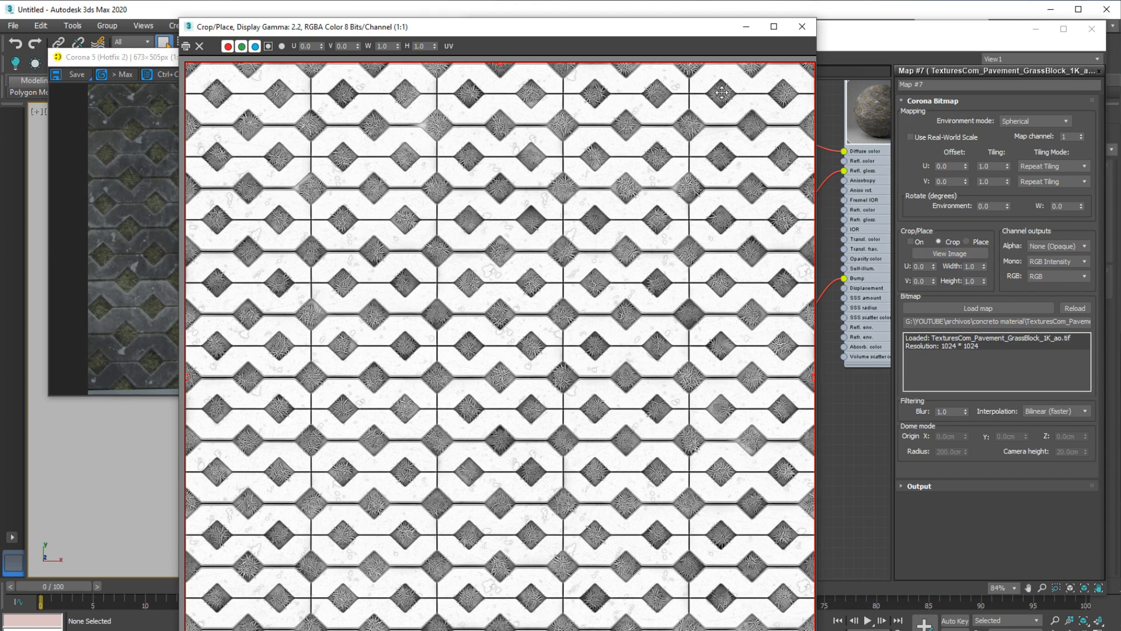
click(801, 26)
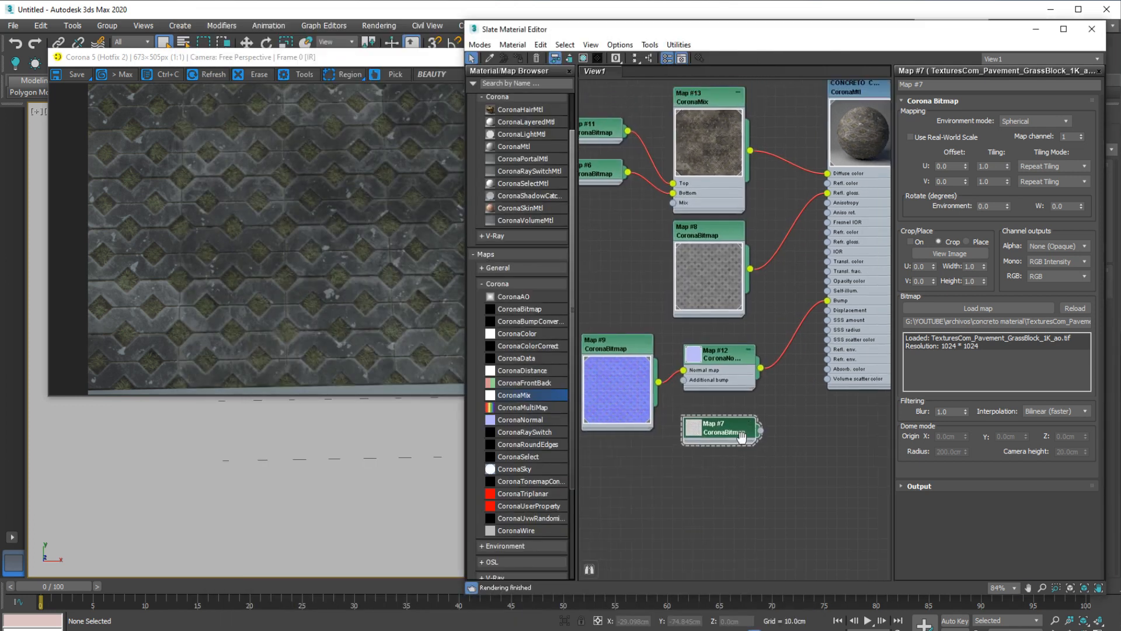
- Align the map nodes in a column and connect the ambient occlusion bitmap to the pavement material's Displacement slot
drag(707, 411, 696, 379)
drag(689, 214, 699, 183)
mouse_move(693, 340)
mouse_down()
mouse_move(707, 290)
mouse_move(703, 320)
mouse_up()
drag(702, 390, 711, 379)
scroll(708, 428, up, 1)
mouse_move(709, 478)
mouse_down()
mouse_move(708, 428)
mouse_move(696, 468)
mouse_up()
double_click(643, 460)
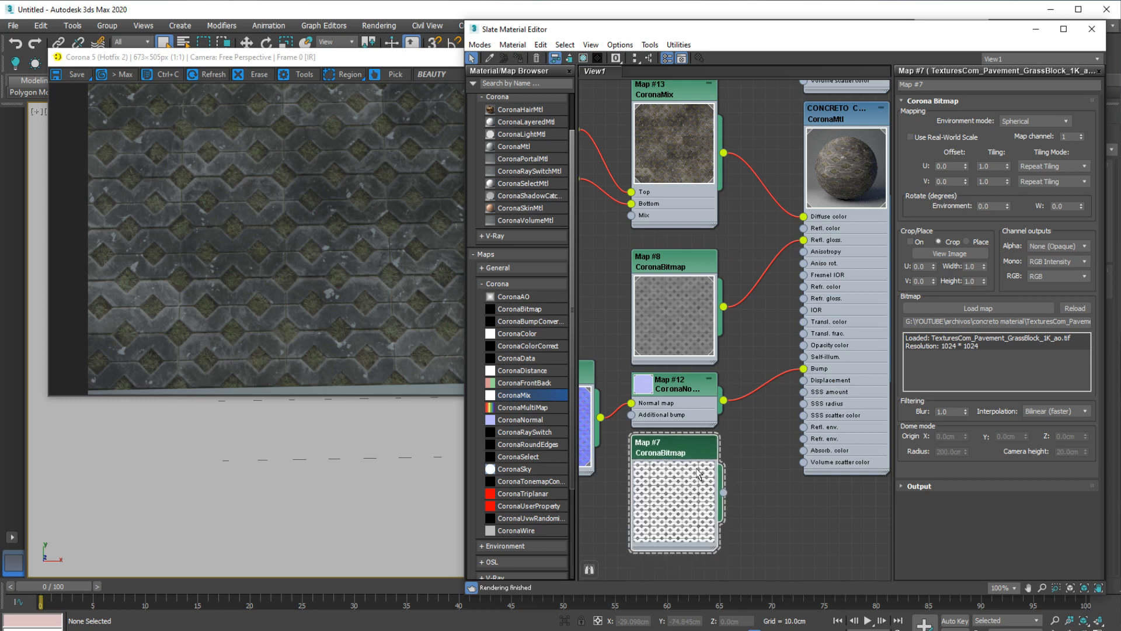
drag(804, 379, 804, 380)
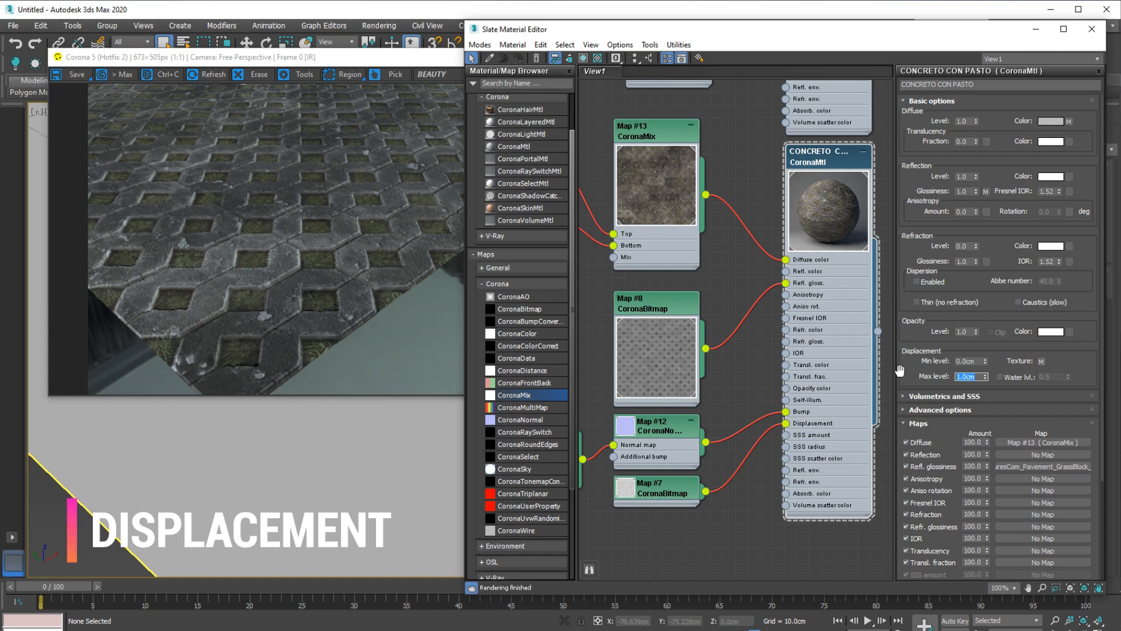
- Set the displacement Max level to 10 cm and inspect the plane's raised edges in the render
text(10)
key(Return)
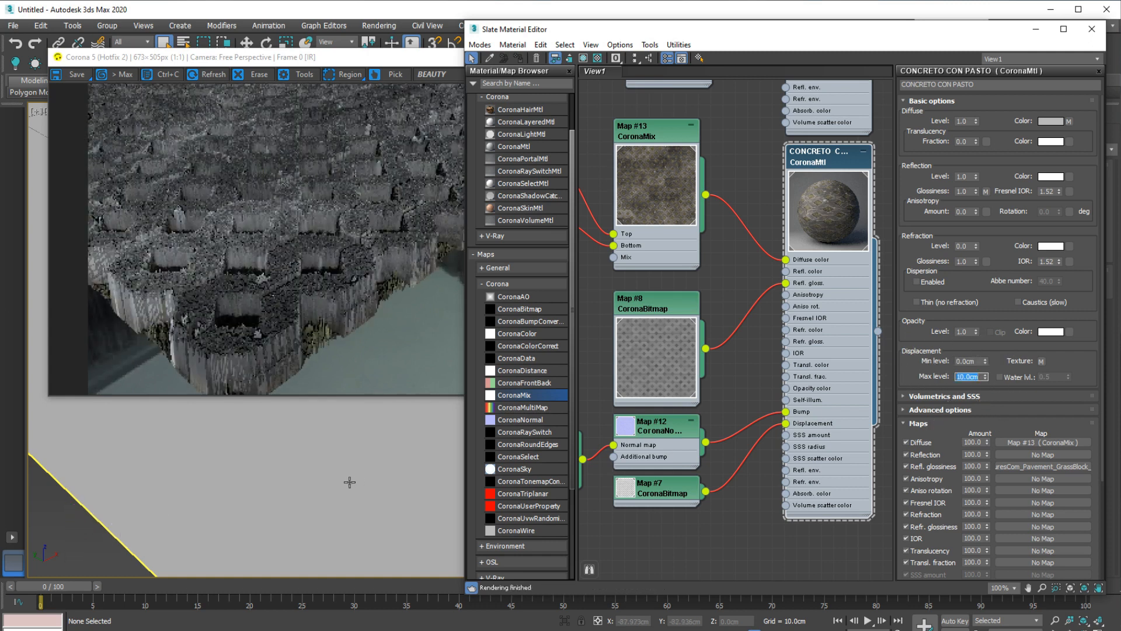
scroll(346, 485, down, 3)
middle_drag(345, 485, 376, 445)
scroll(346, 459, down, 3)
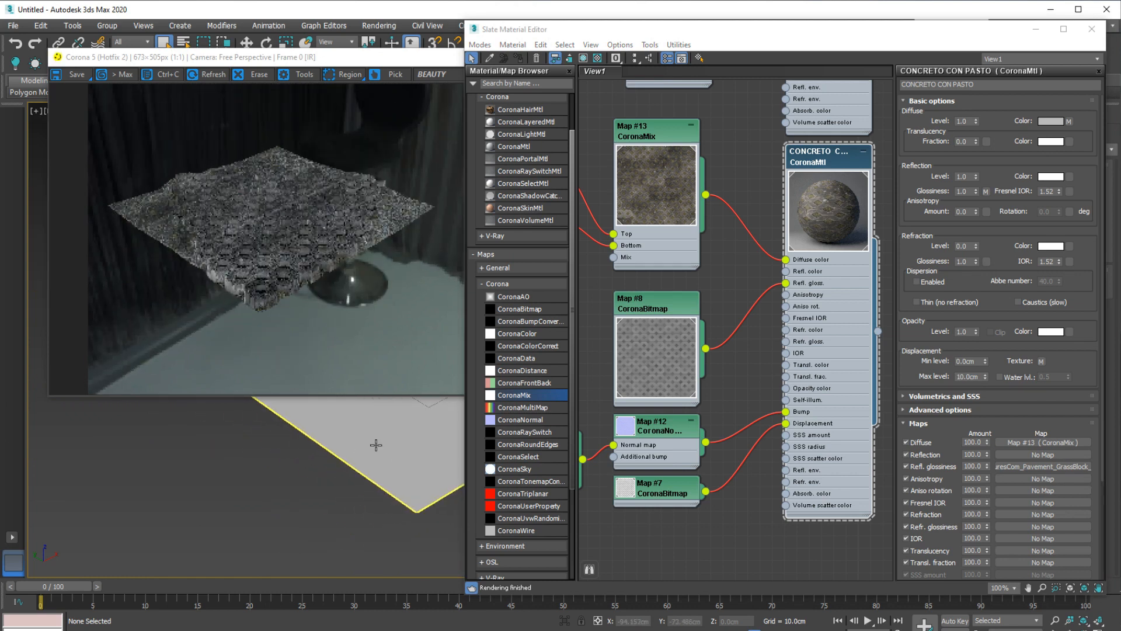
scroll(376, 445, up, 3)
drag(375, 61, 520, 73)
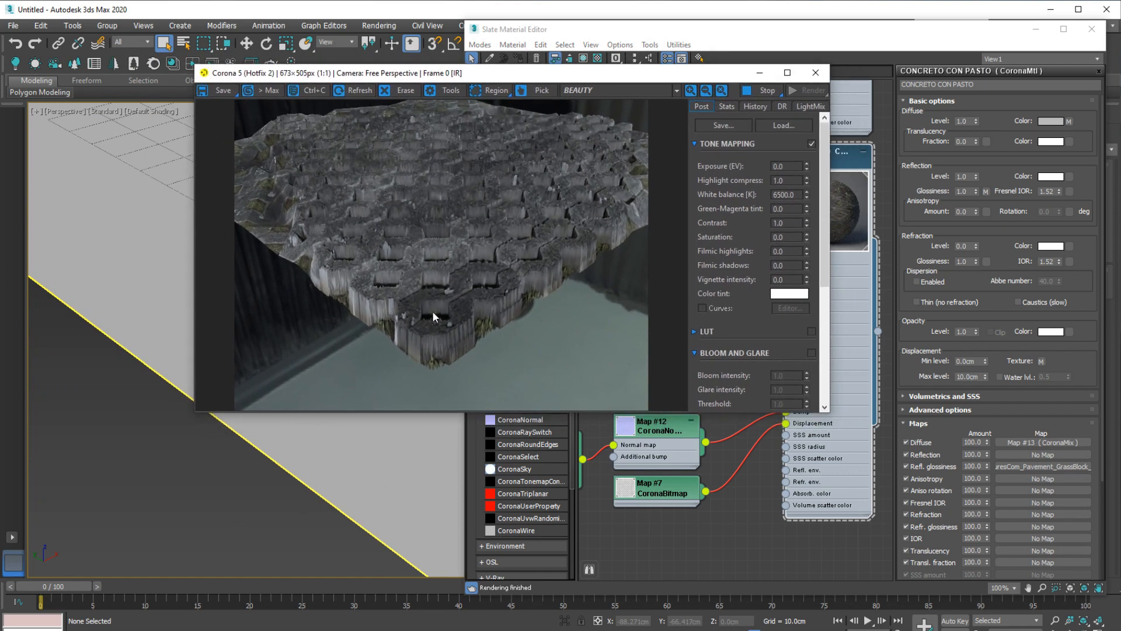
drag(519, 73, 417, 46)
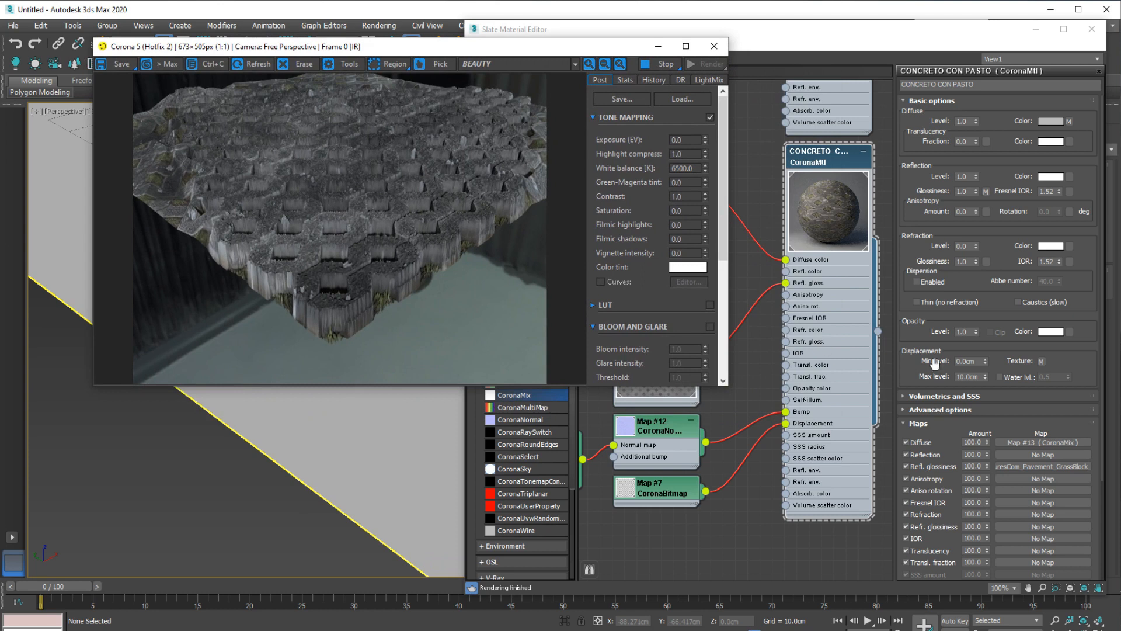
- Set the displacement Max level to 5 cm and check the rendered blocks
click(979, 375)
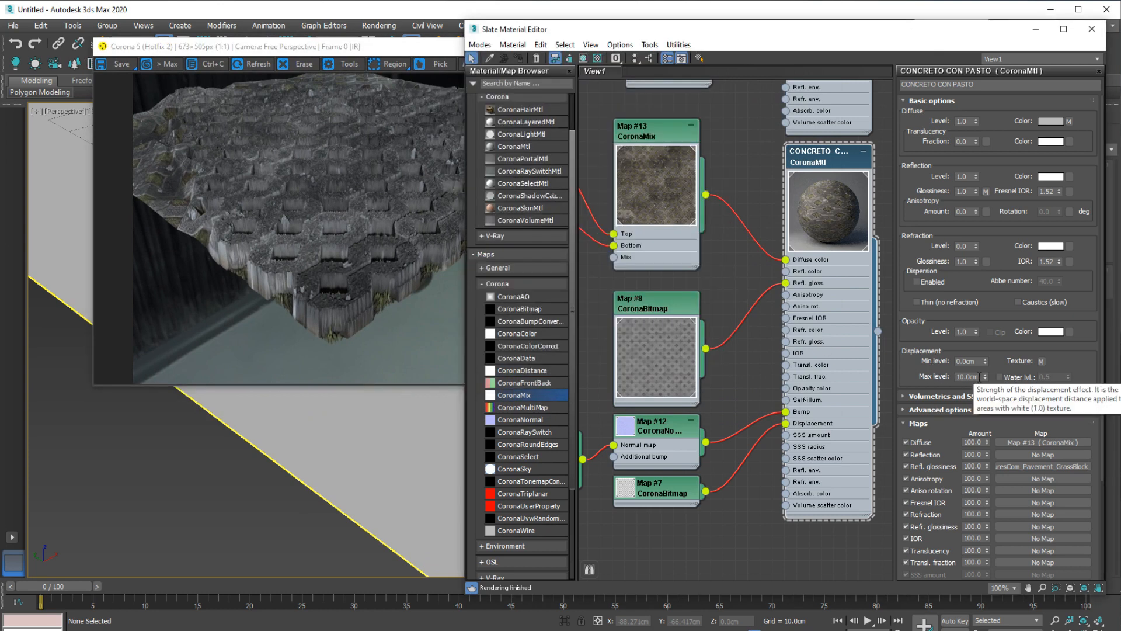
text(5)
key(Return)
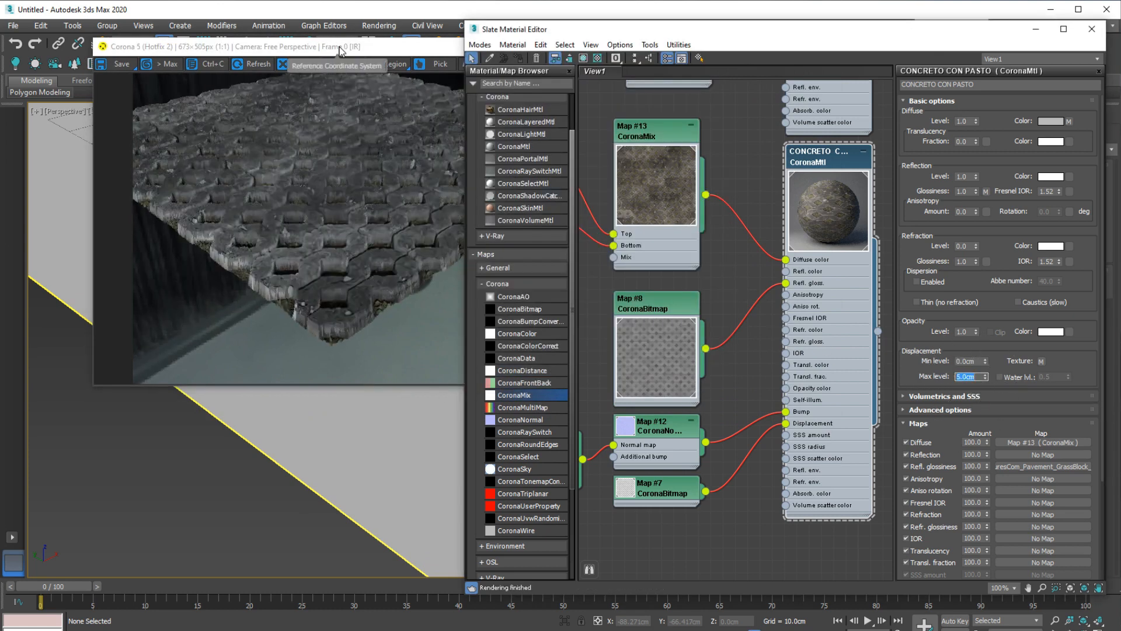
drag(340, 47, 374, 46)
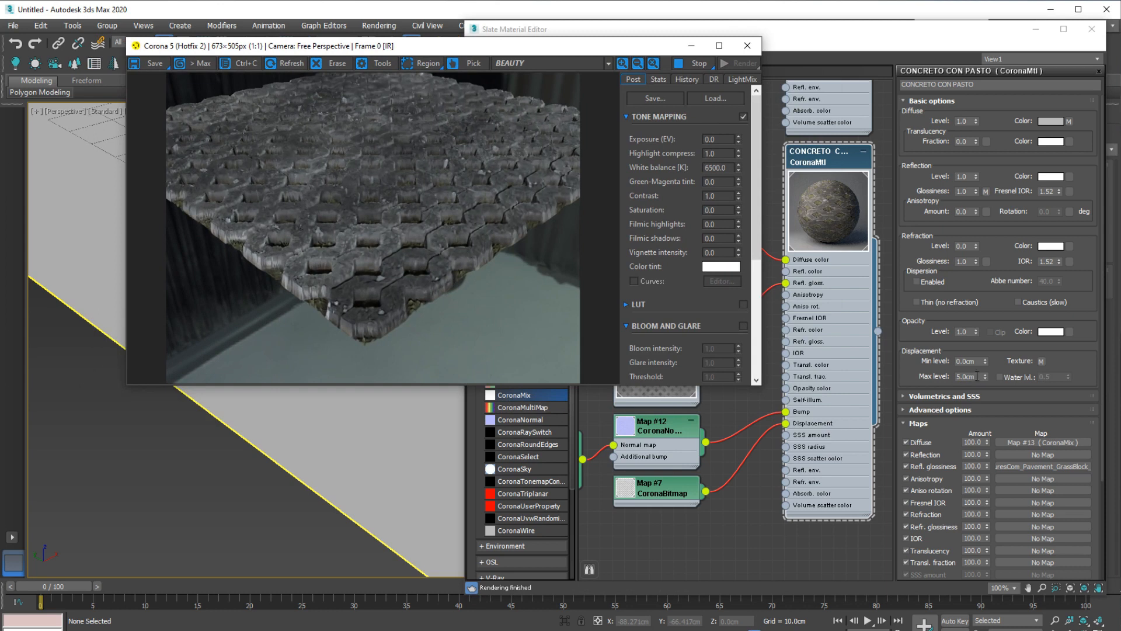
- Set the displacement Max level to 2 cm and inspect the grass blocks up close in the render
click(977, 375)
text(2)
key(Return)
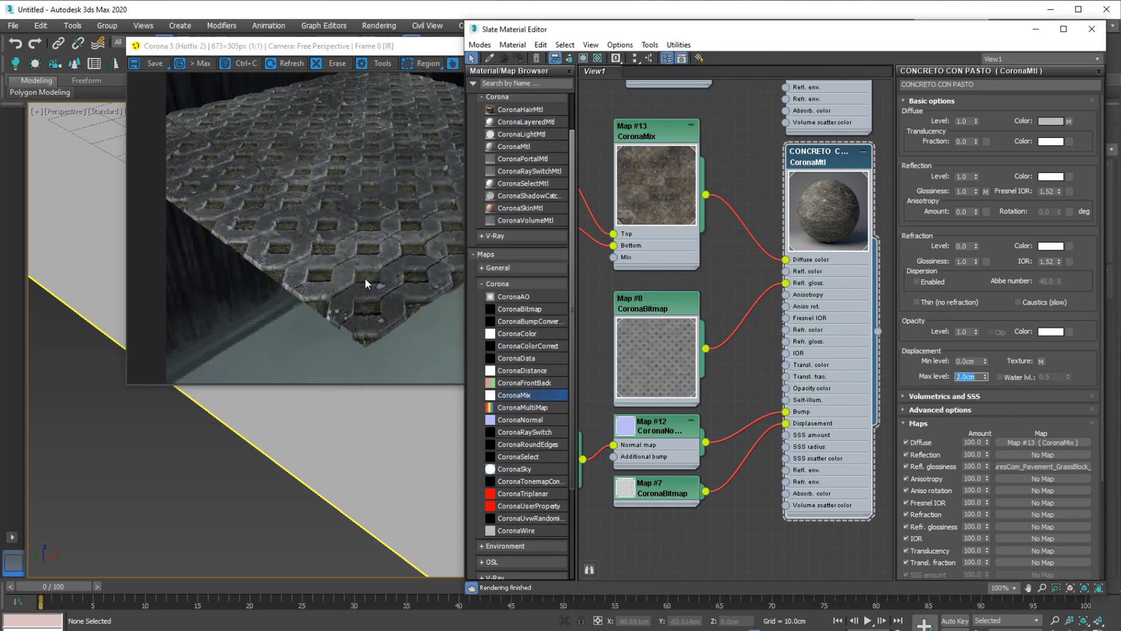
drag(345, 48, 376, 42)
scroll(348, 470, up, 5)
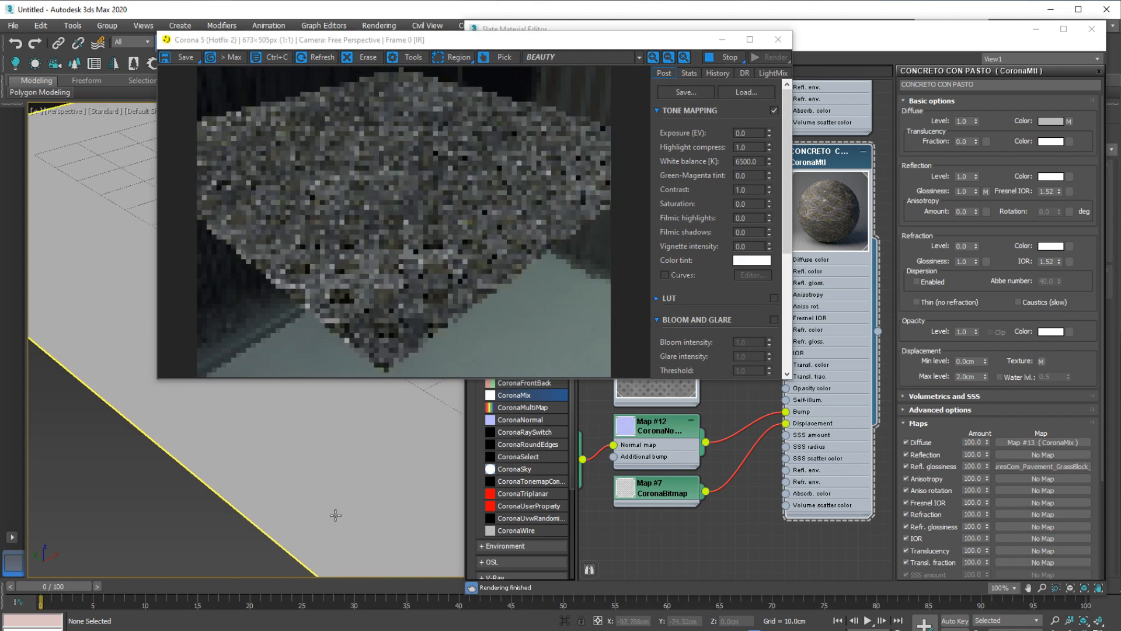
middle_drag(300, 461, 446, 523)
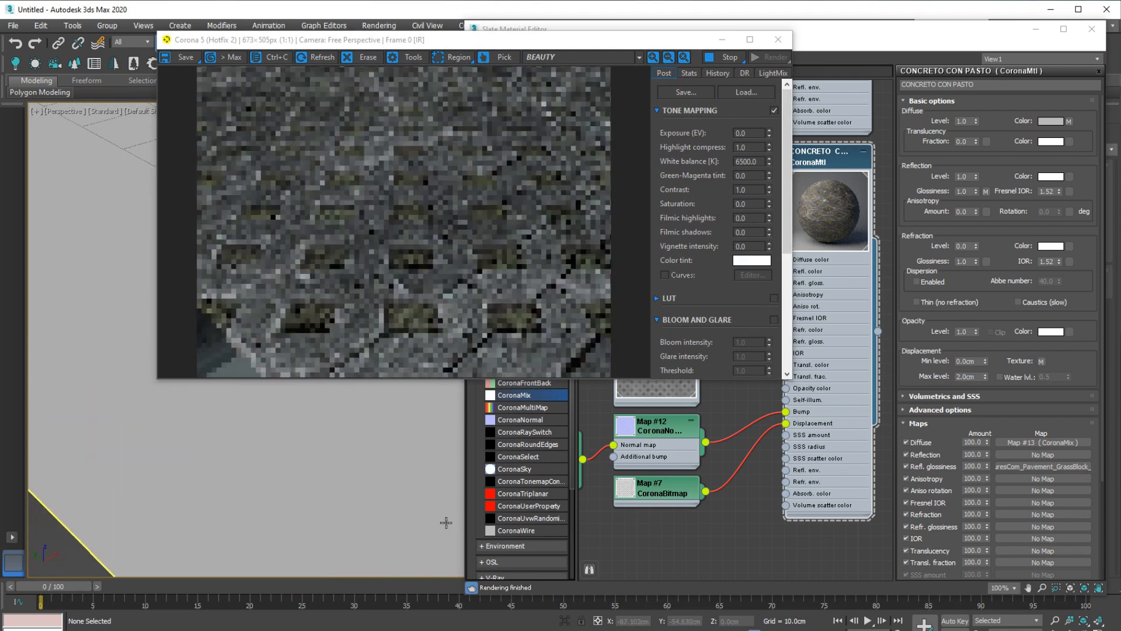
middle_drag(343, 480, 323, 531)
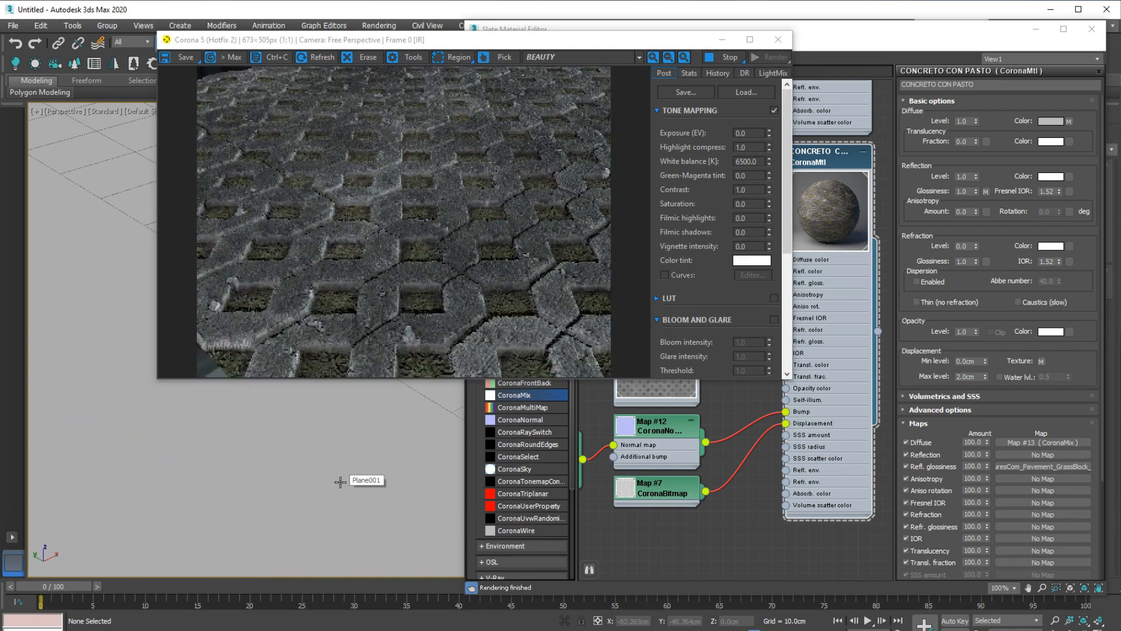
drag(666, 42, 611, 48)
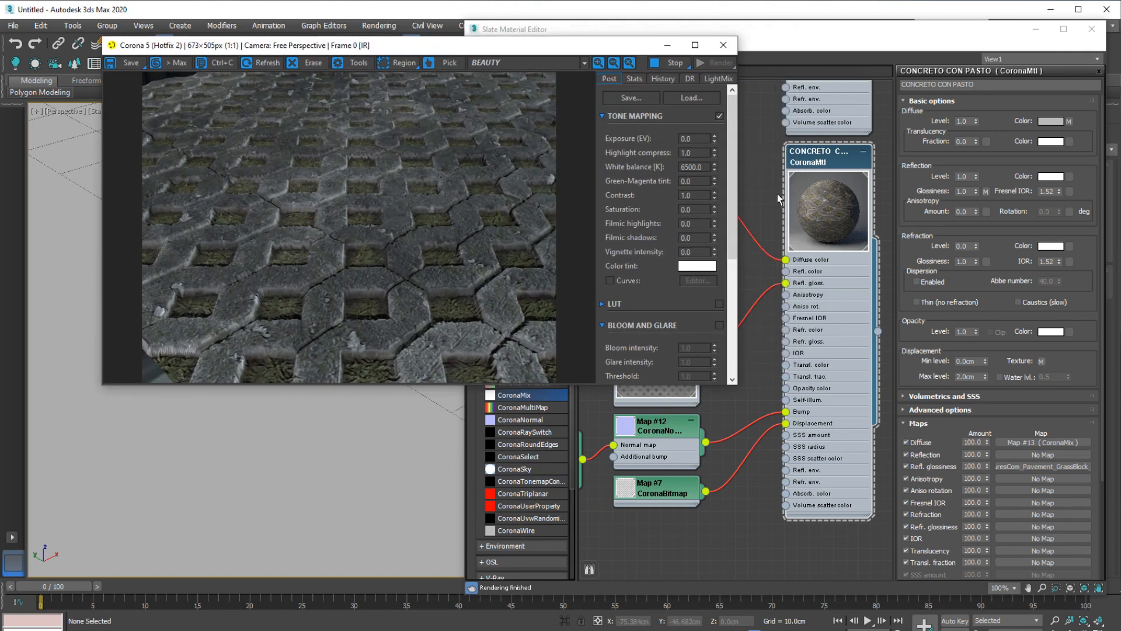
- Apply the CONCRETO LISO material to the plane
click(797, 53)
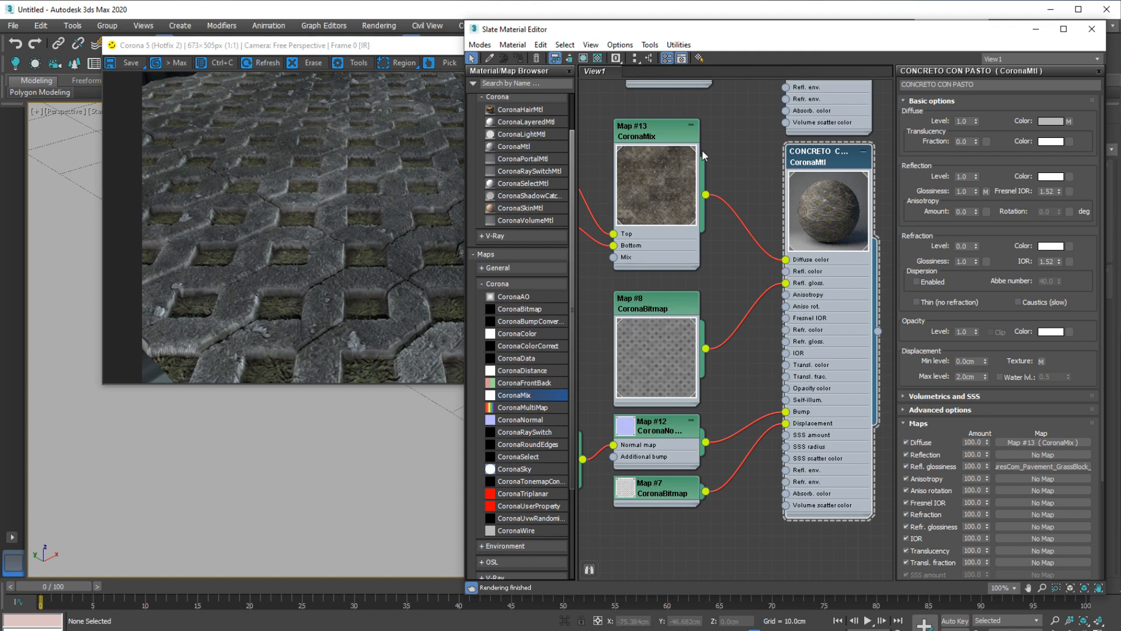
scroll(710, 237, down, 5)
middle_drag(721, 131, 737, 379)
scroll(782, 345, up, 3)
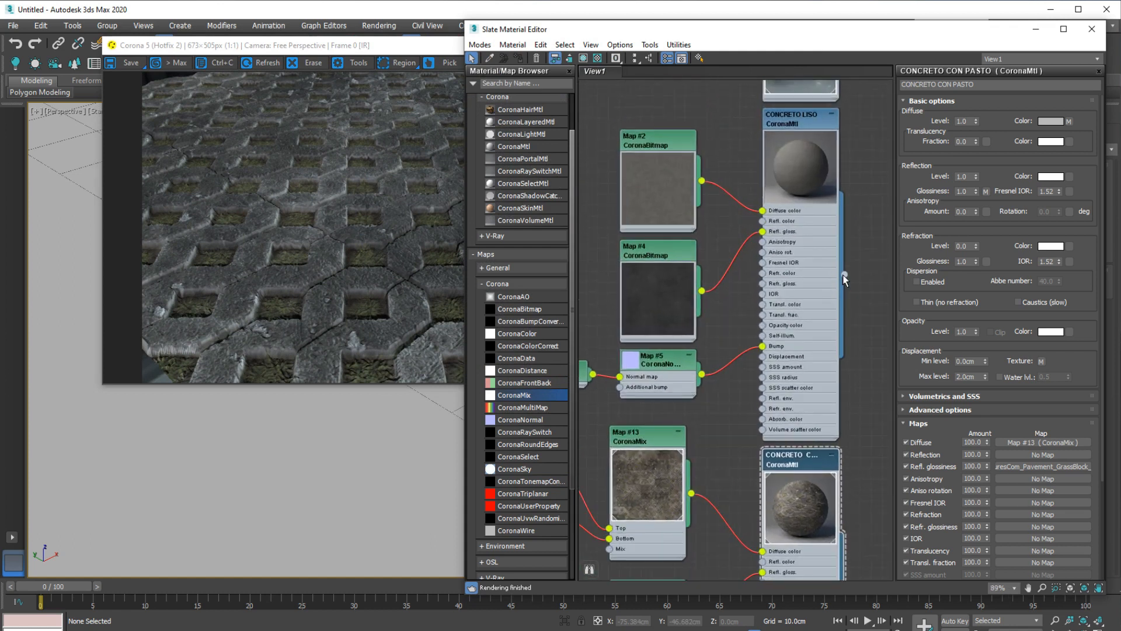
drag(391, 467, 392, 466)
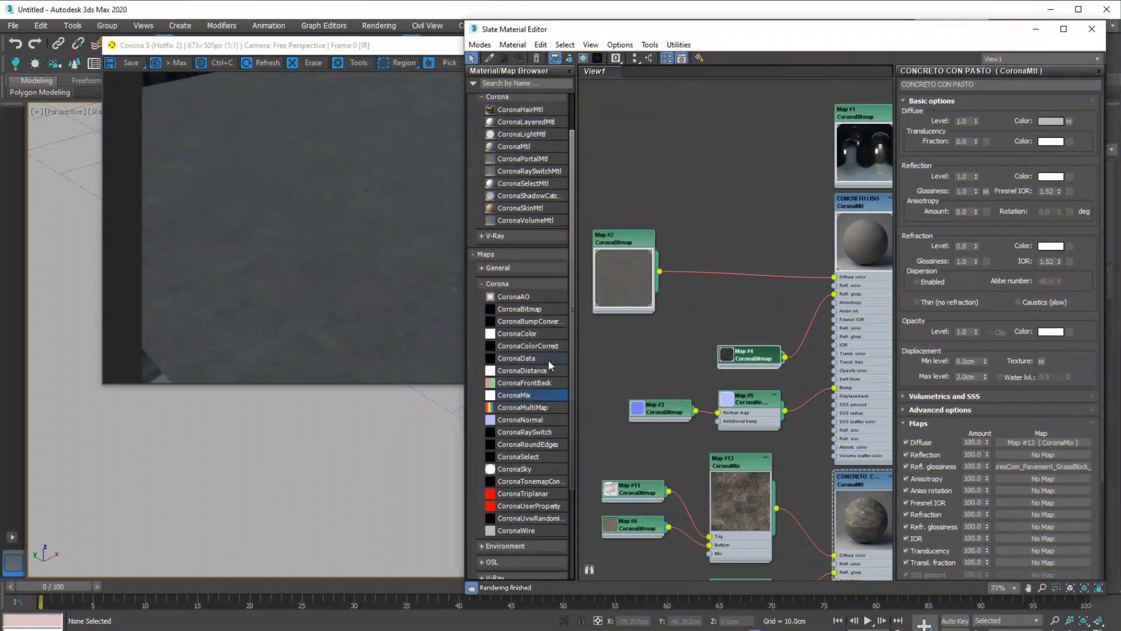
- Insert a CoronaColorCorrect map between the smooth concrete color bitmap and the CONCRETO LISO Diffuse color, and open its parameters
double_click(728, 274)
drag(744, 268, 744, 250)
drag(630, 252, 639, 290)
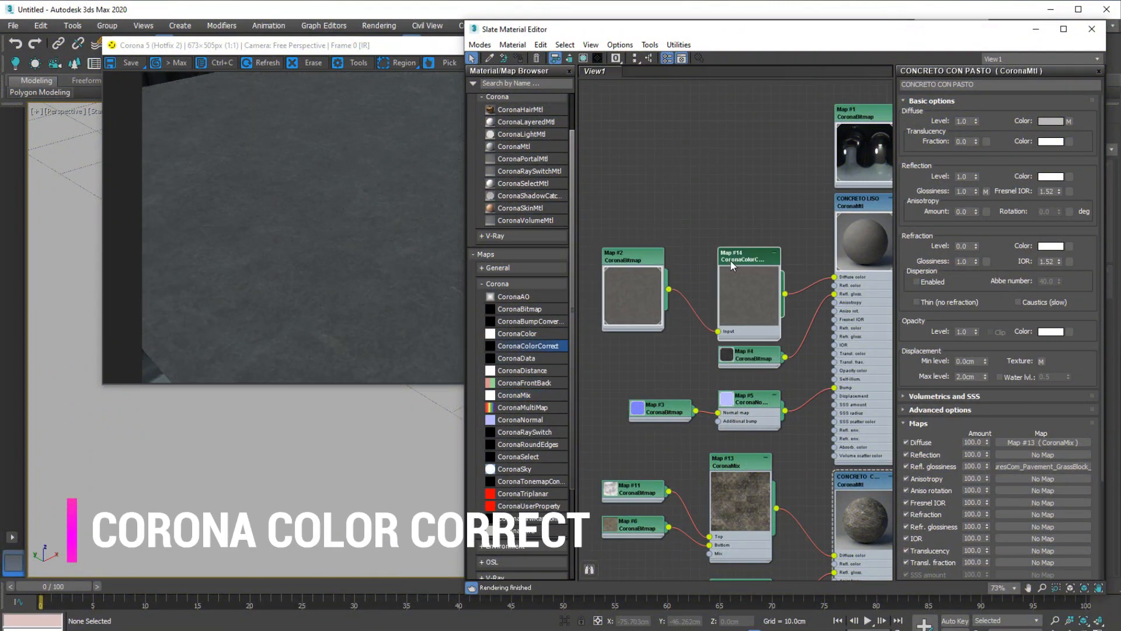
double_click(731, 260)
- Try Gamma values of 2.0 and 0.5 on the CoronaColorCorrect map
key(Return)
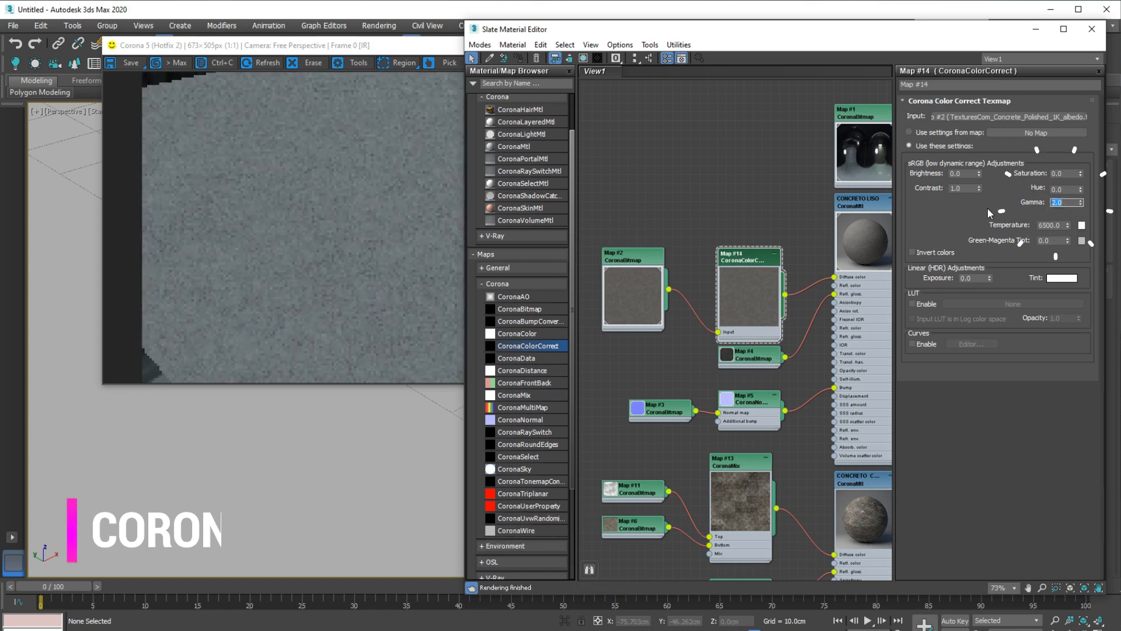
text(0.5)
key(Return)
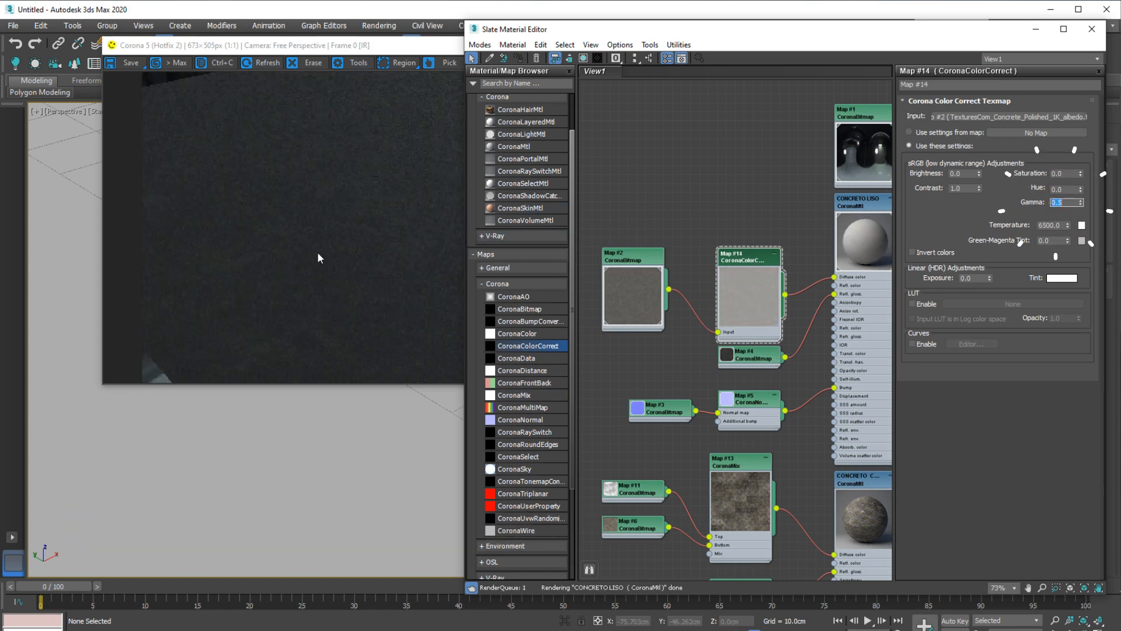